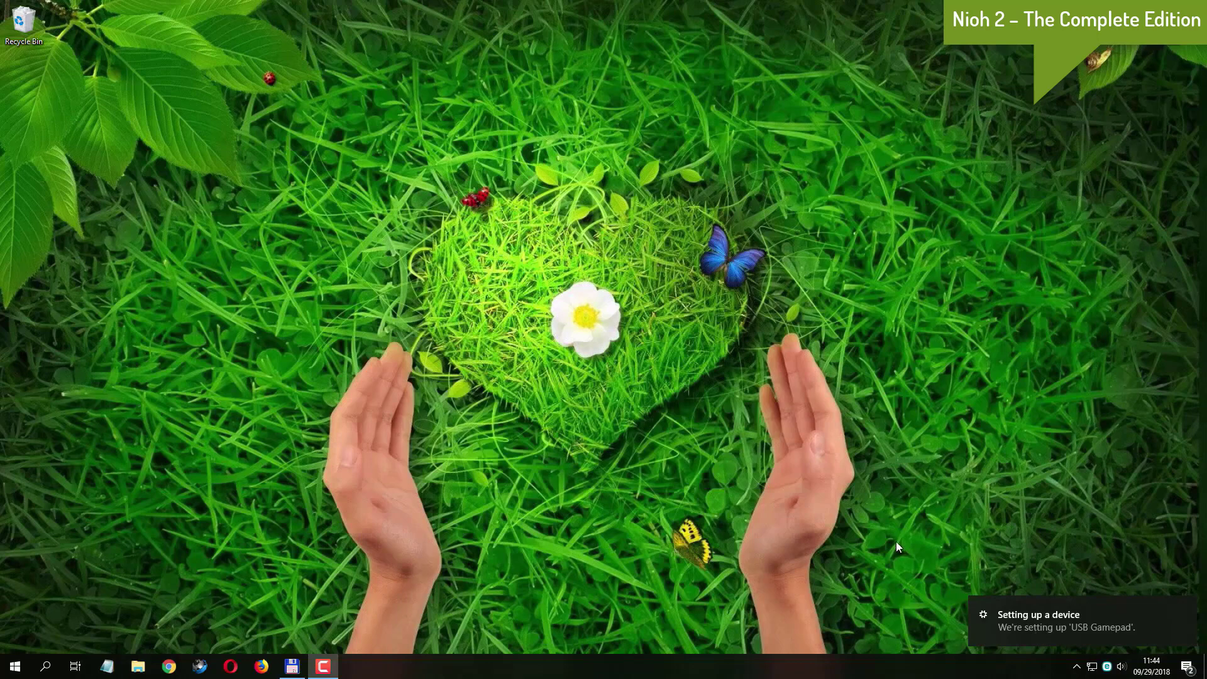
# Step: Check in the Bluetooth & other devices settings whether the connected USB Gamepad is listed
pyautogui.click(1022, 616)
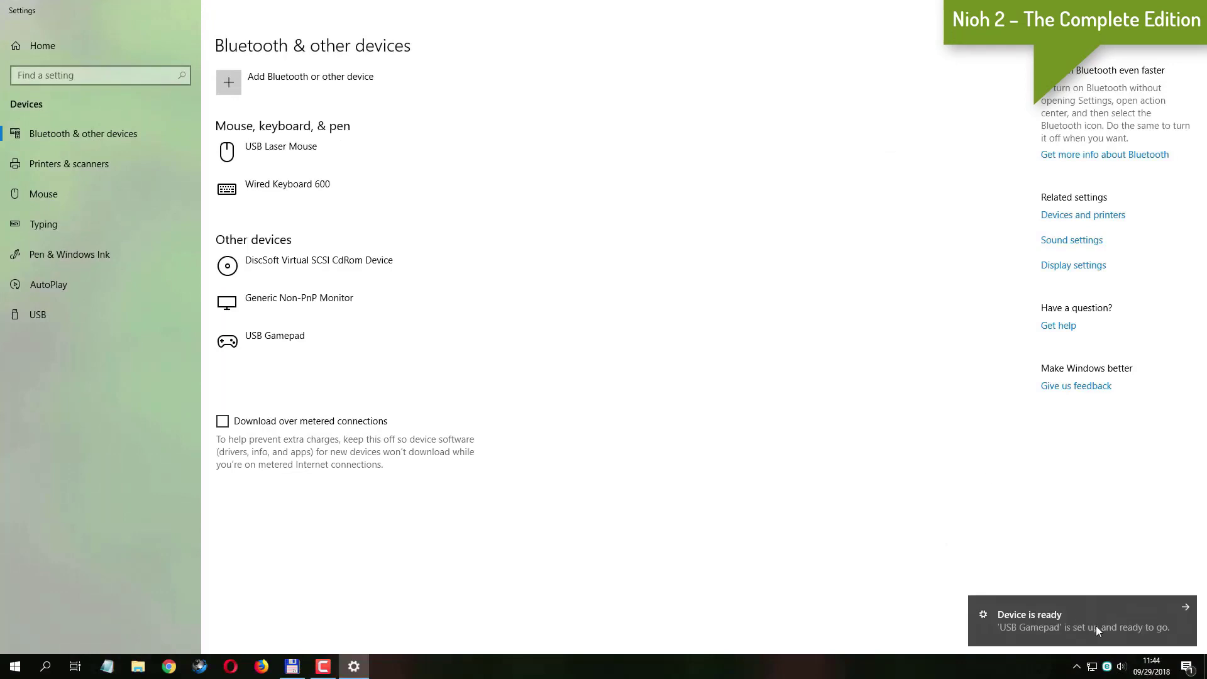
pyautogui.click(1096, 625)
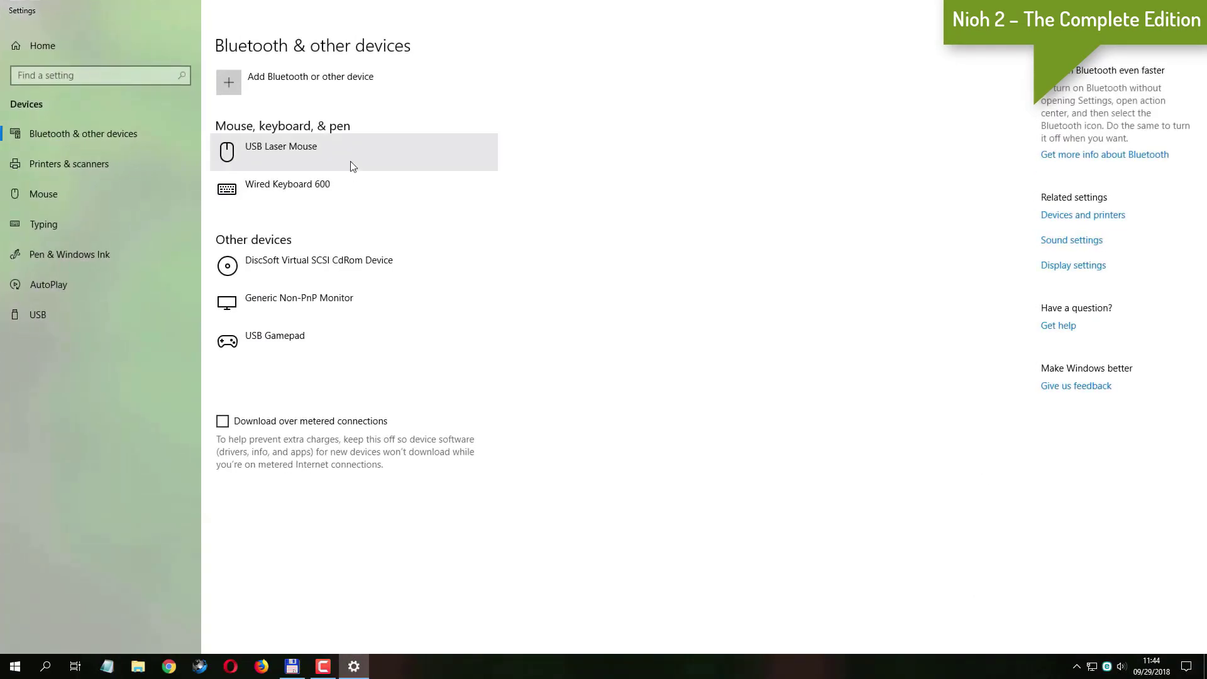
pyautogui.click(342, 336)
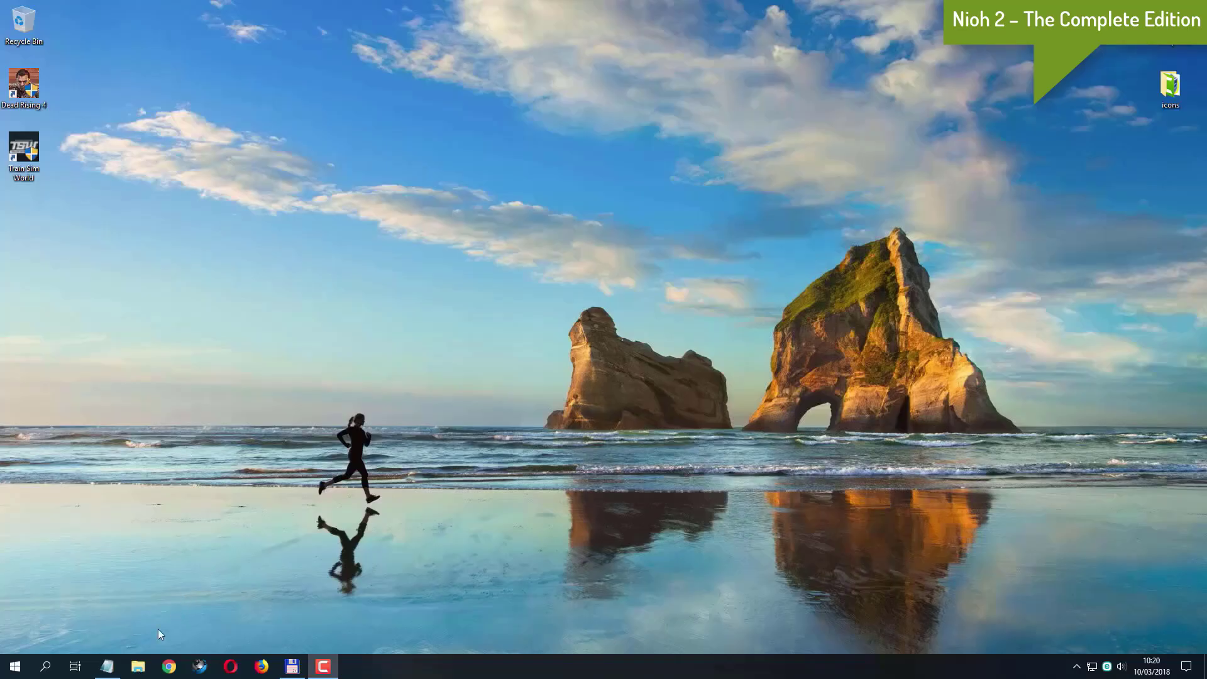
# Step: Open the Downloads folder in File Explorer and select the x360ce_x64 archive
pyautogui.click(138, 668)
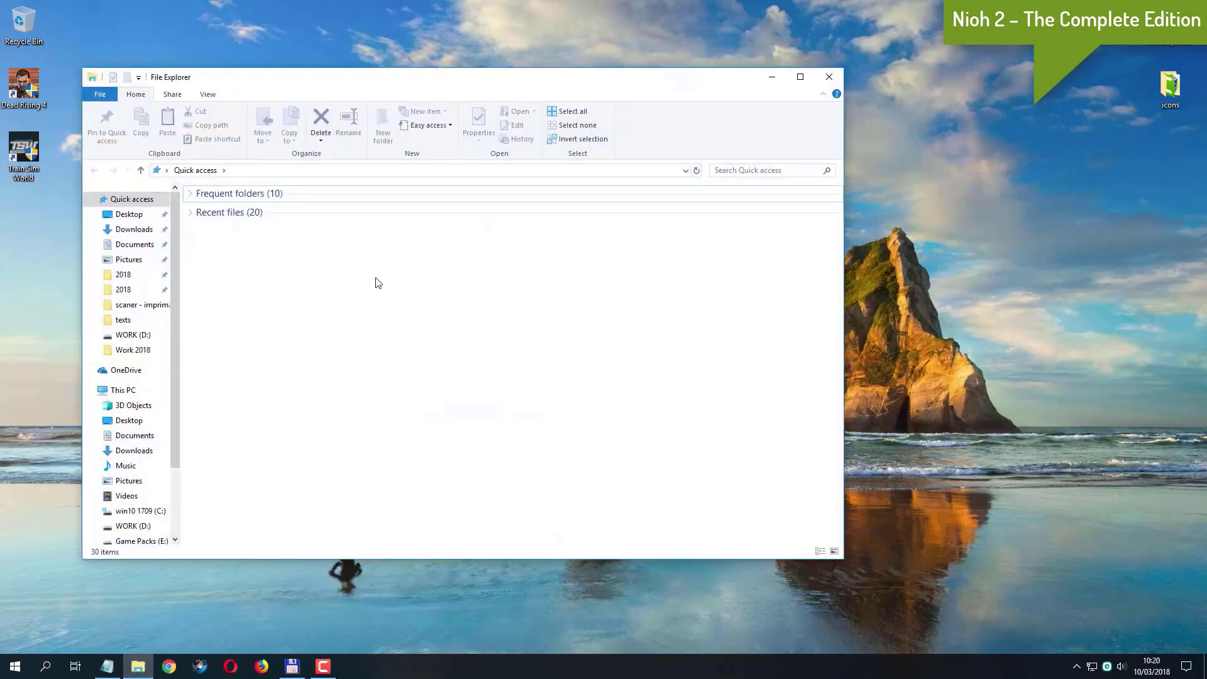
pyautogui.click(133, 230)
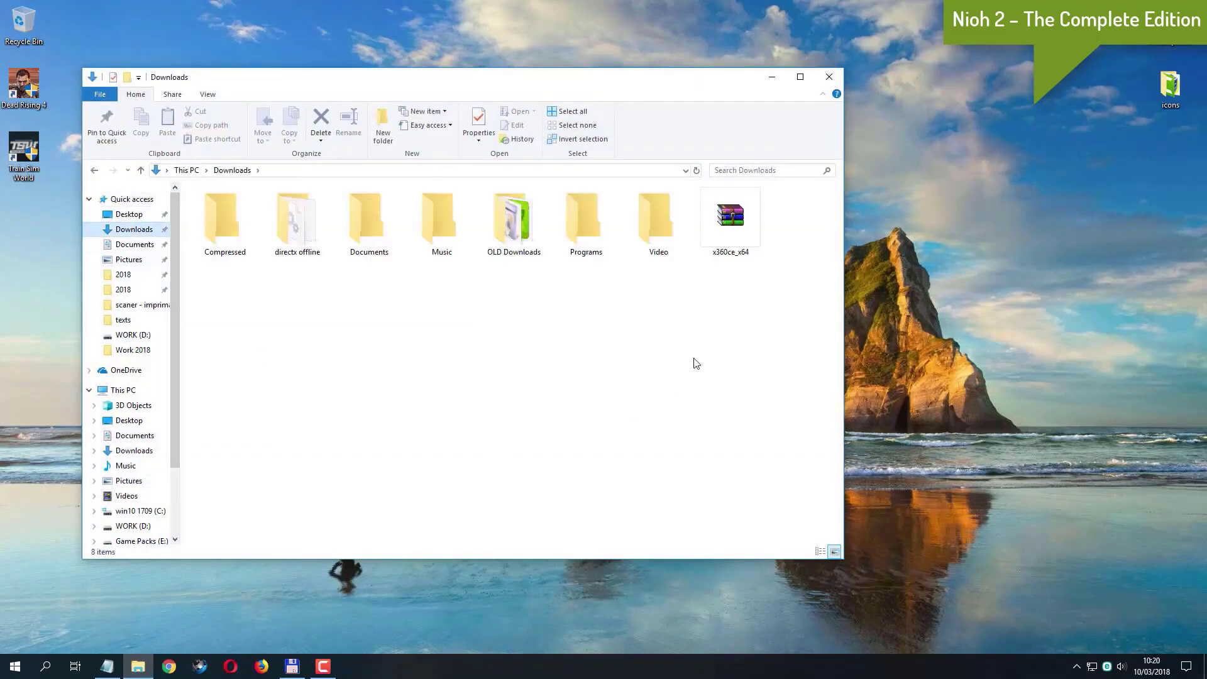
pyautogui.click(729, 226)
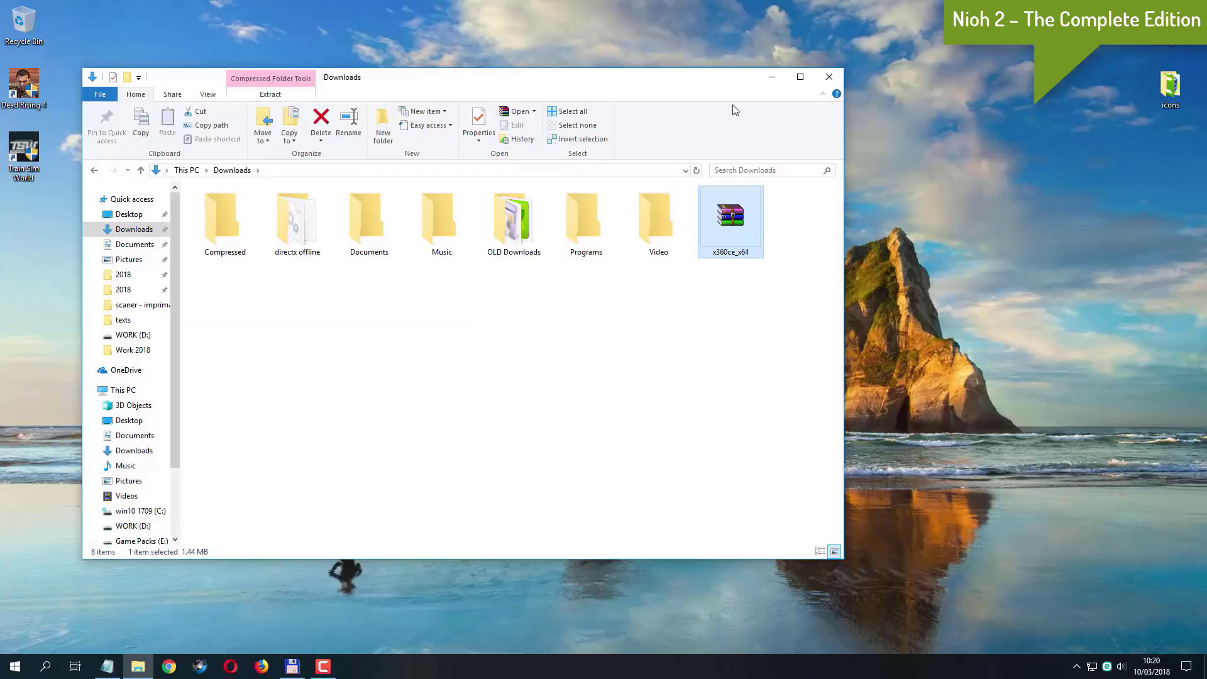
pyautogui.moveTo(676, 78); pyautogui.dragTo(746, 24)
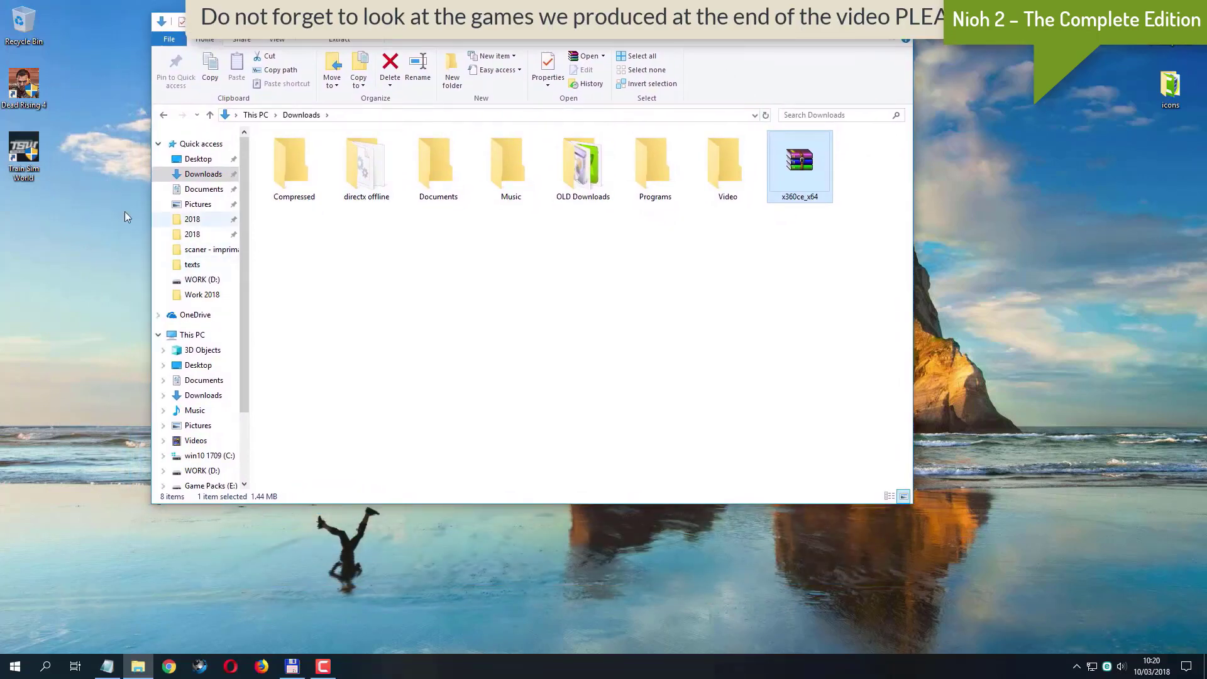
# Step: Open the file location of the Dead Rising 4 desktop shortcut and copy the x360ce_x64 archive from Downloads into that folder
pyautogui.click(44, 87)
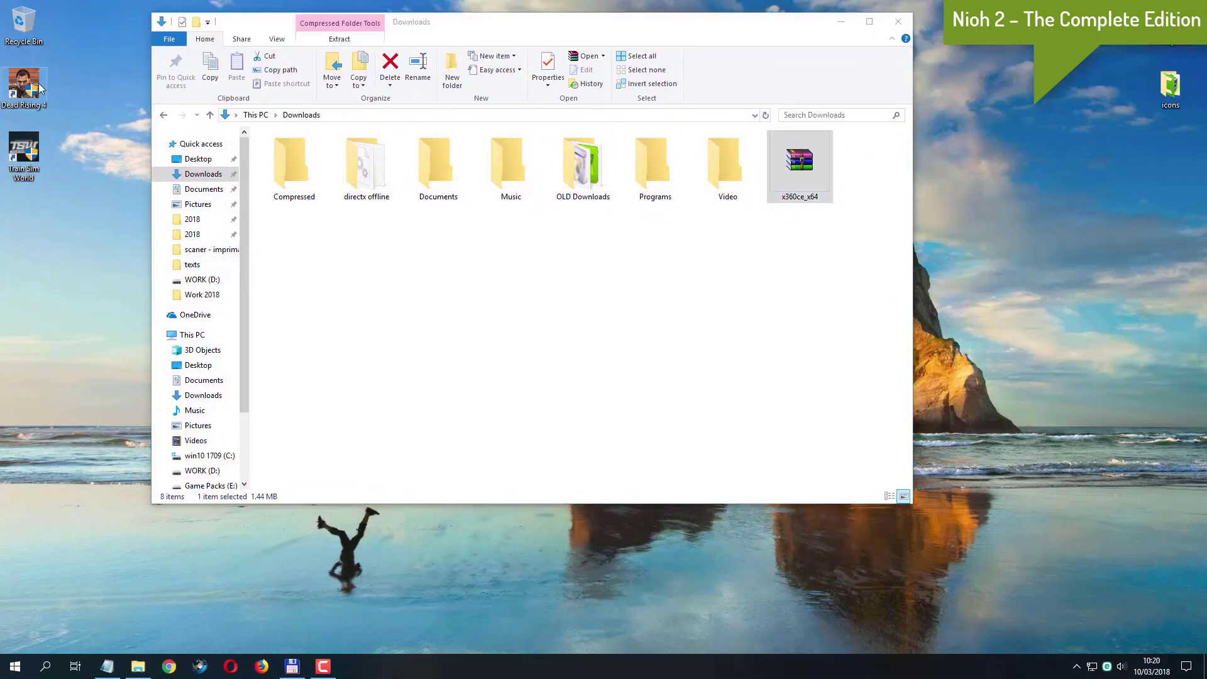
pyautogui.rightClick(35, 90)
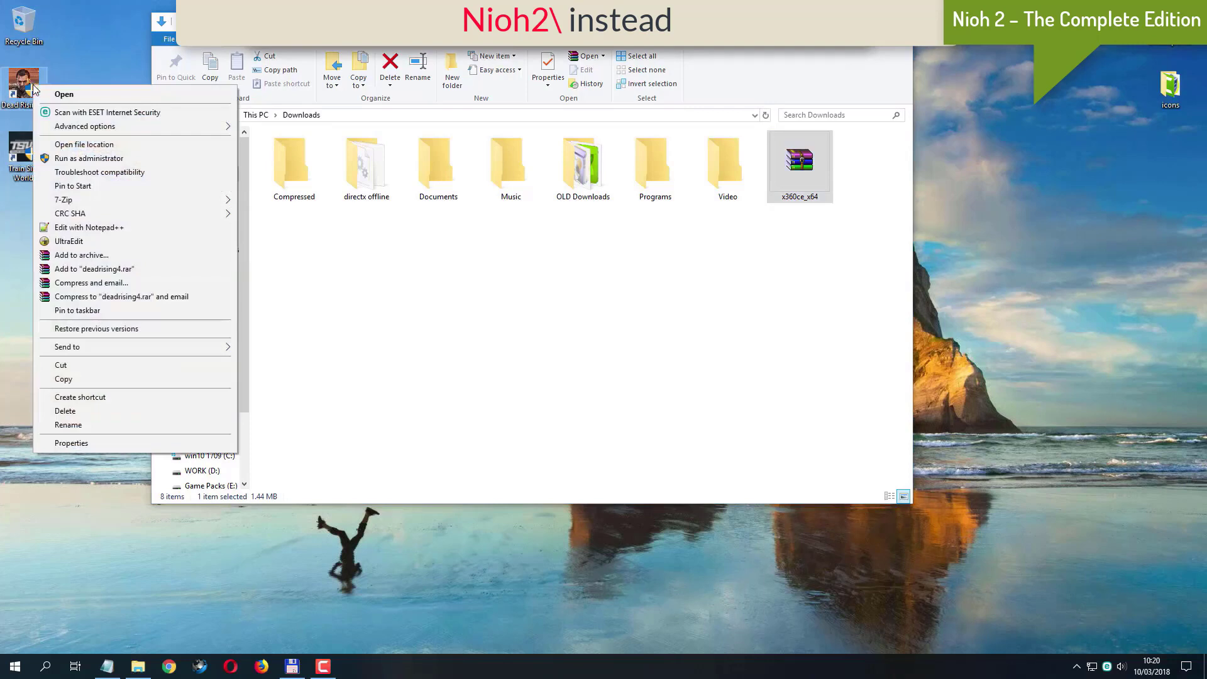
pyautogui.click(96, 148)
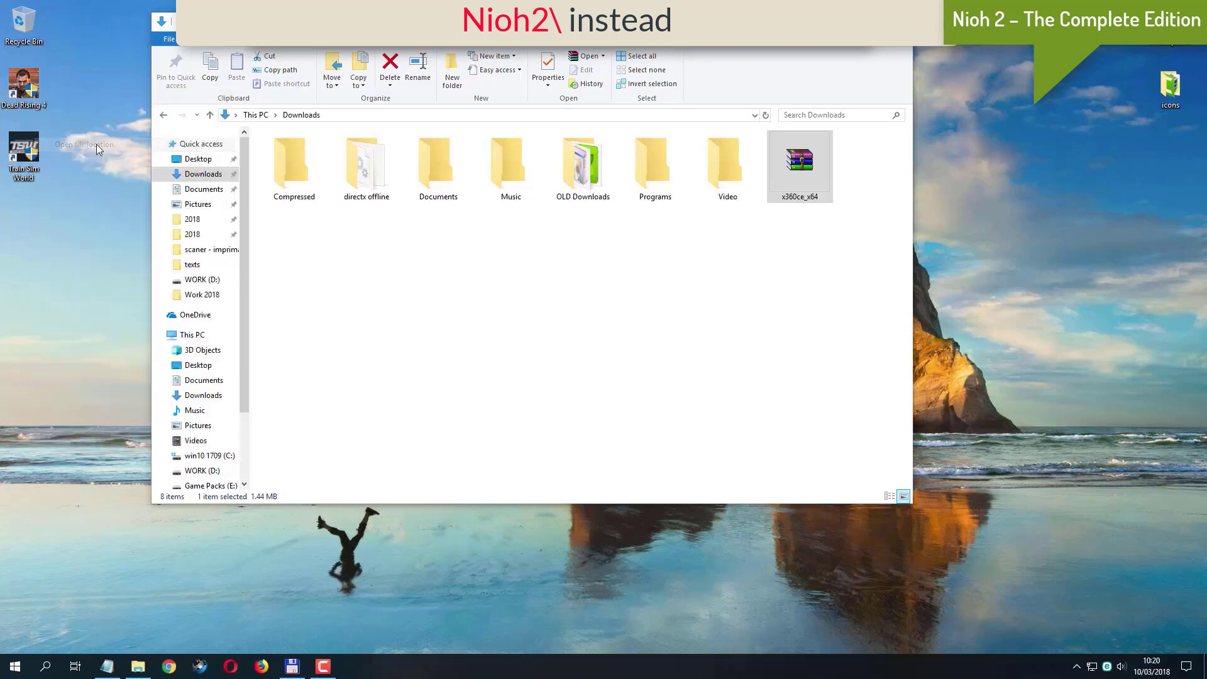
pyautogui.moveTo(481, 56); pyautogui.dragTo(698, 237)
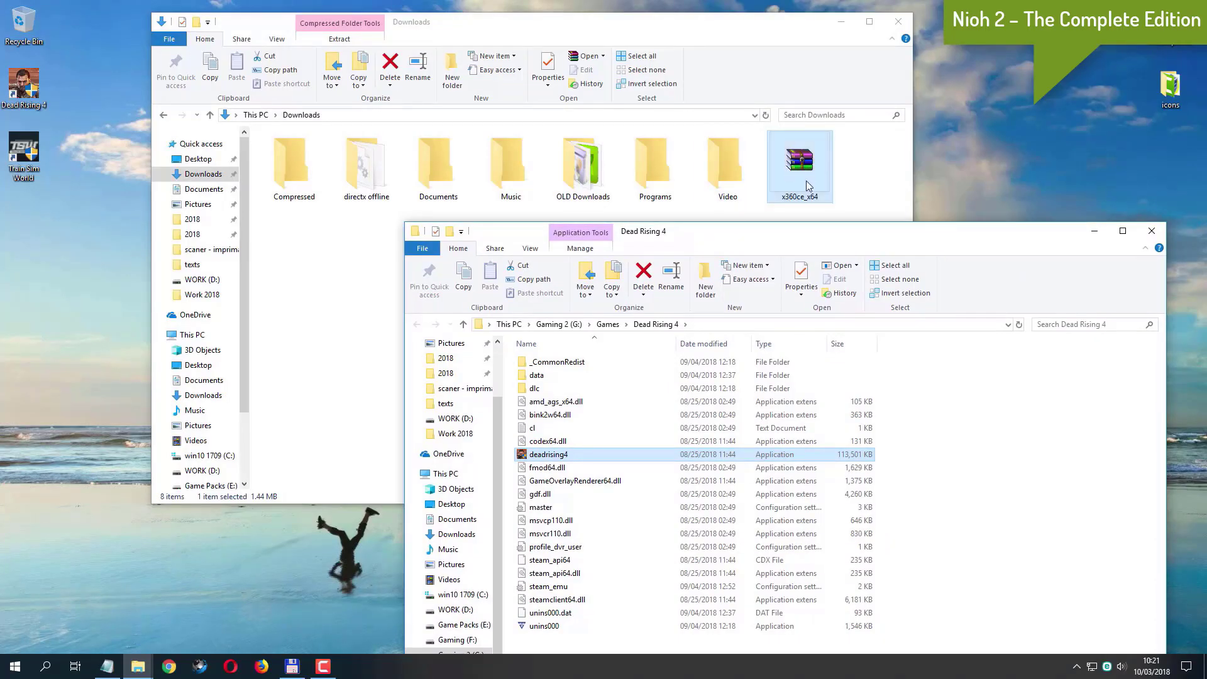
pyautogui.moveTo(802, 177); pyautogui.dragTo(1058, 507)
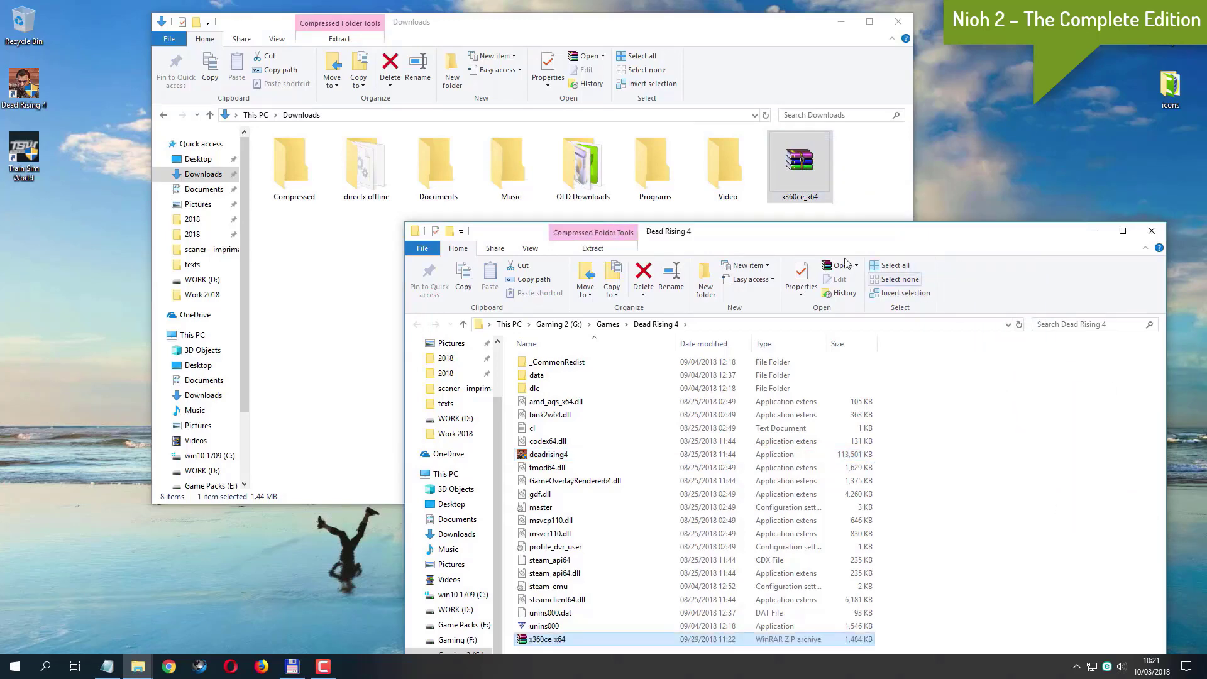
# Step: Open the file location of the Train Sim World shortcut and copy the x360ce_x64 archive from Downloads into its Win64 folder
pyautogui.moveTo(815, 246); pyautogui.dragTo(739, 238)
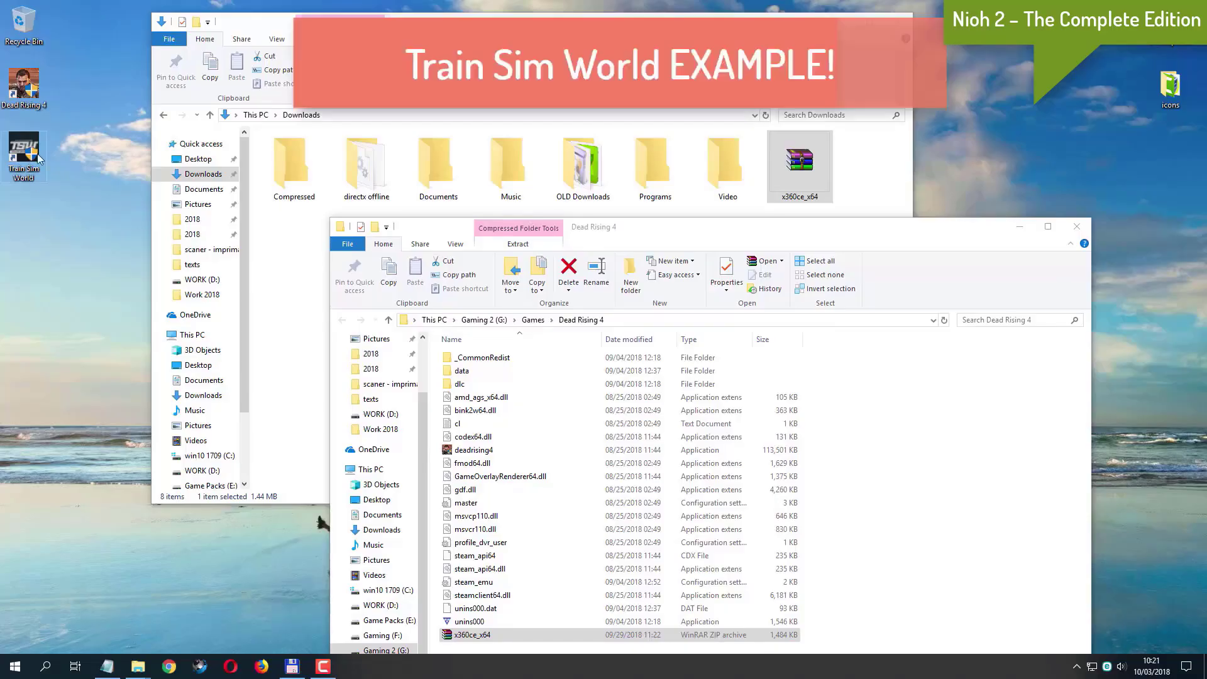
pyautogui.rightClick(35, 152)
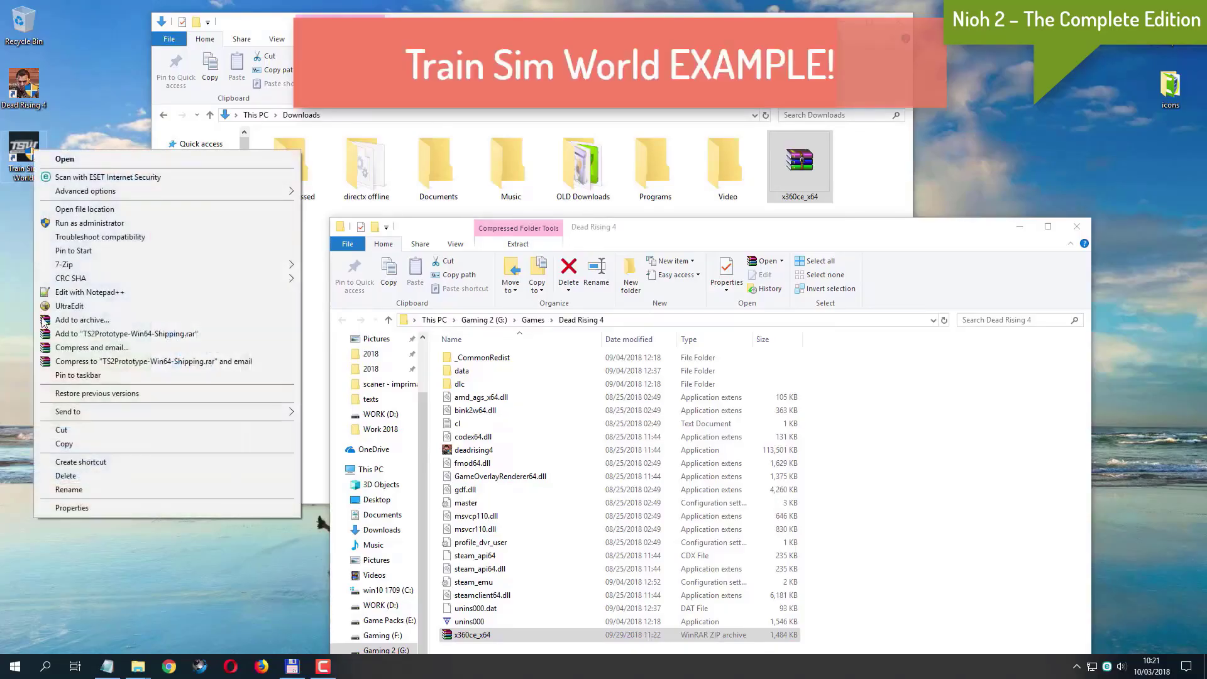
pyautogui.click(158, 214)
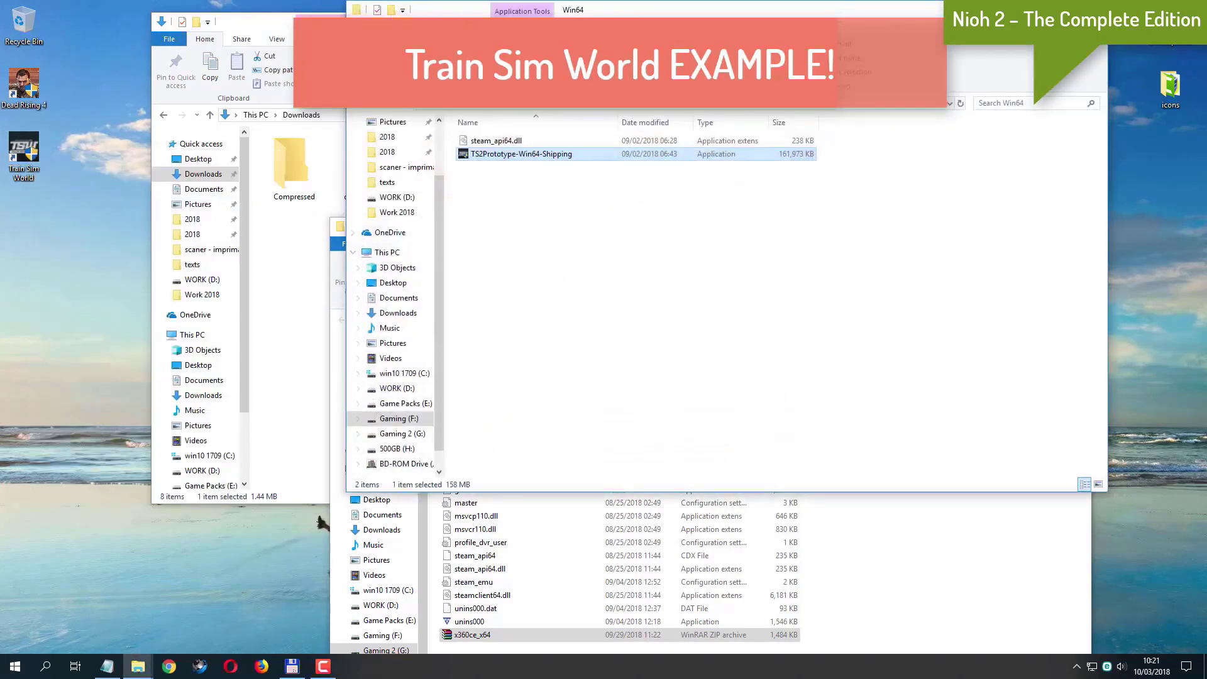
pyautogui.moveTo(760, 17); pyautogui.dragTo(922, 252)
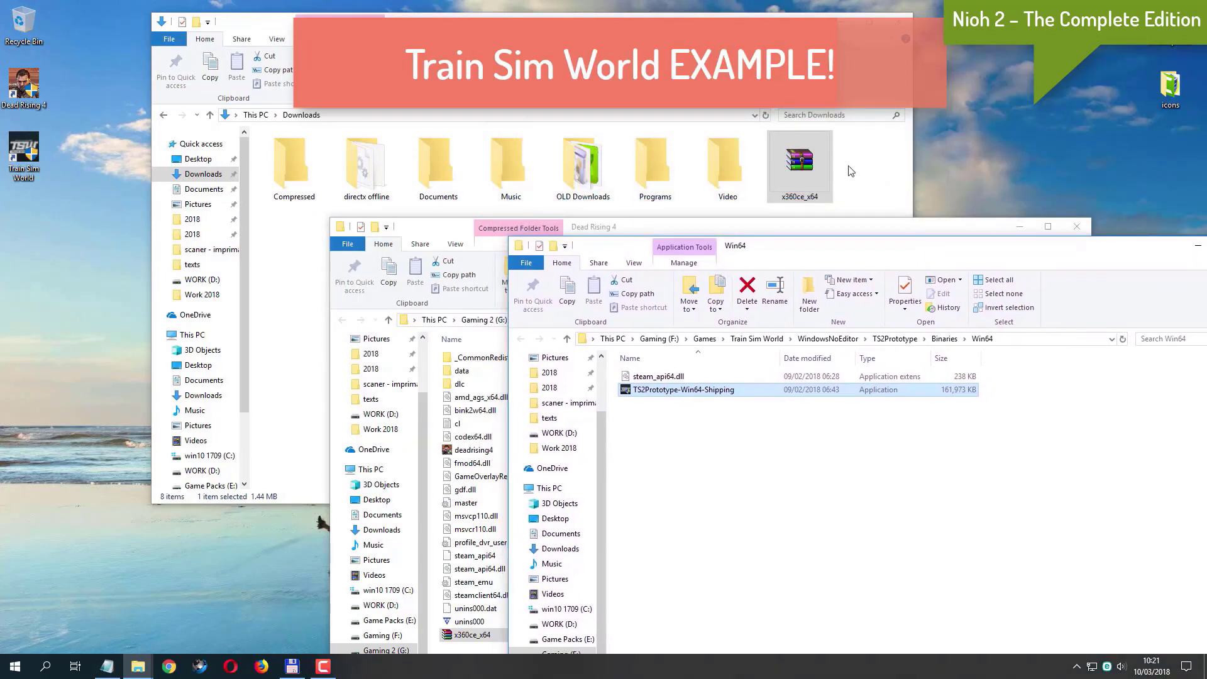
pyautogui.moveTo(794, 164); pyautogui.dragTo(900, 515)
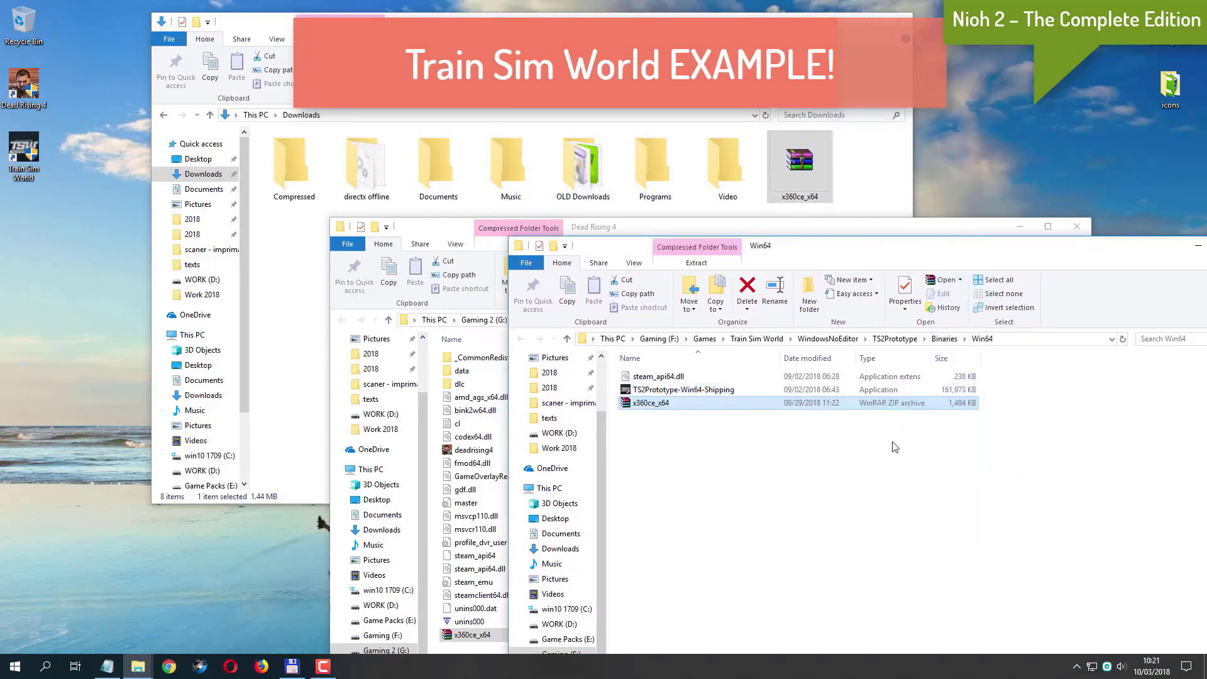
pyautogui.moveTo(962, 252); pyautogui.dragTo(670, 195)
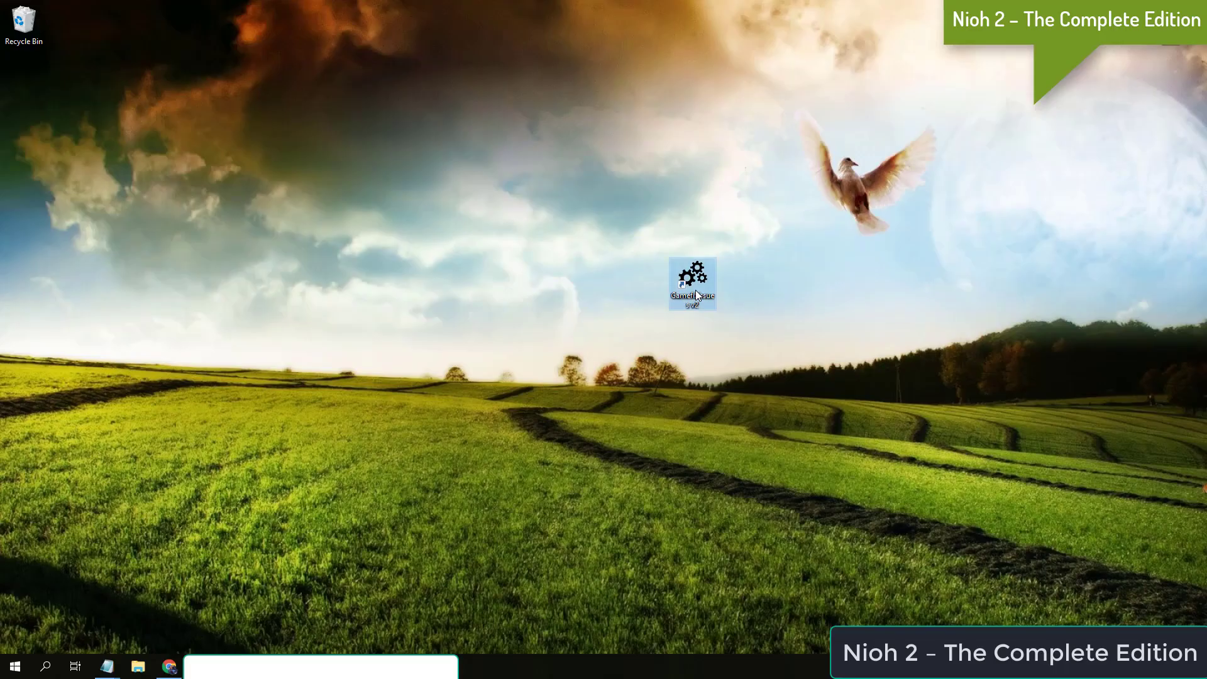
# Step: Launch the Gamefixissue Tool from the desktop and start its Gamepad Emulator installer, continuing to the installation directory choice
pyautogui.doubleClick(695, 288)
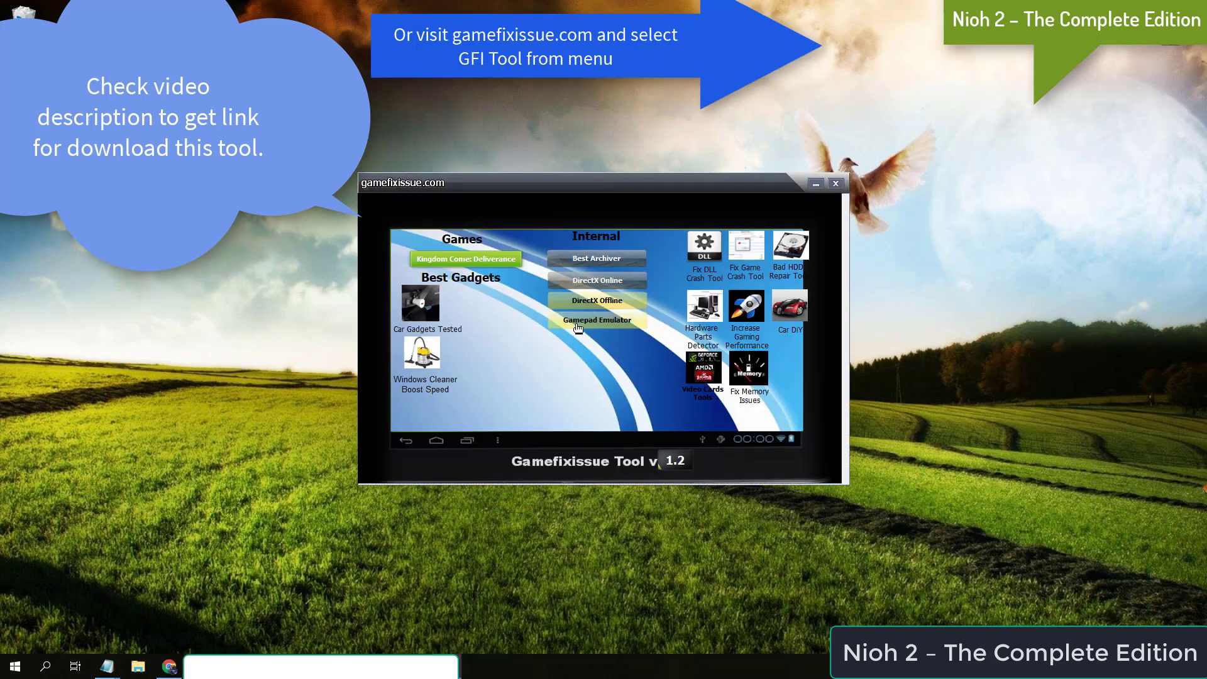
pyautogui.click(577, 327)
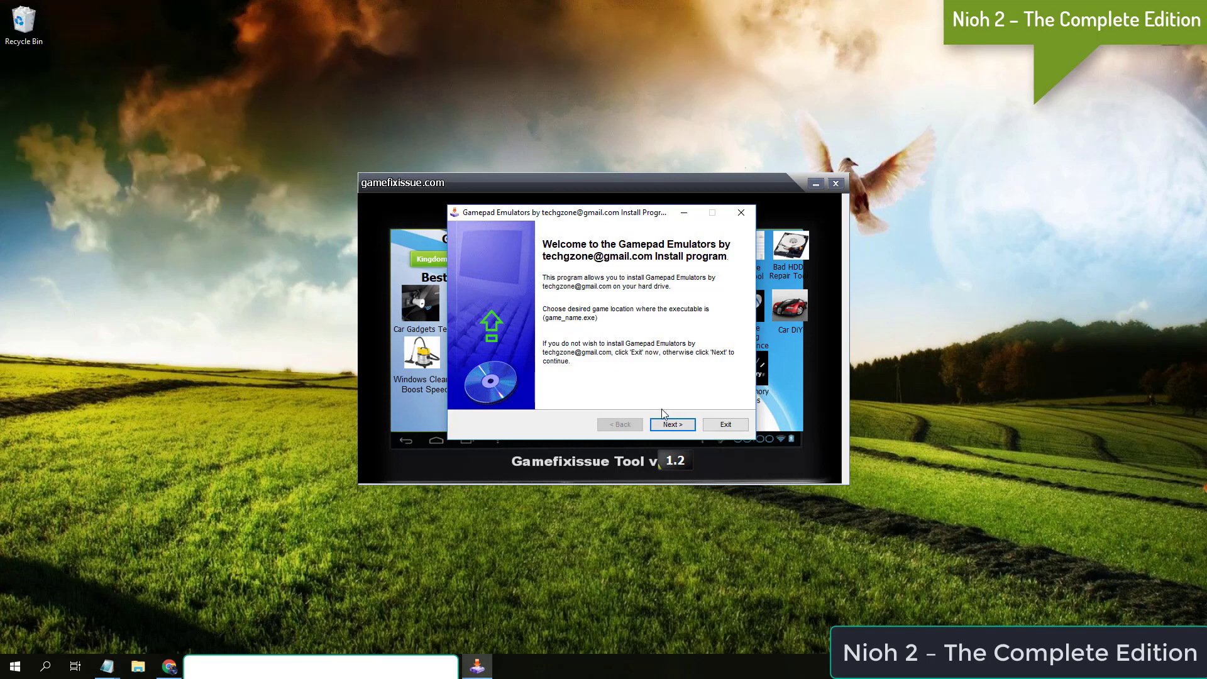
pyautogui.click(670, 425)
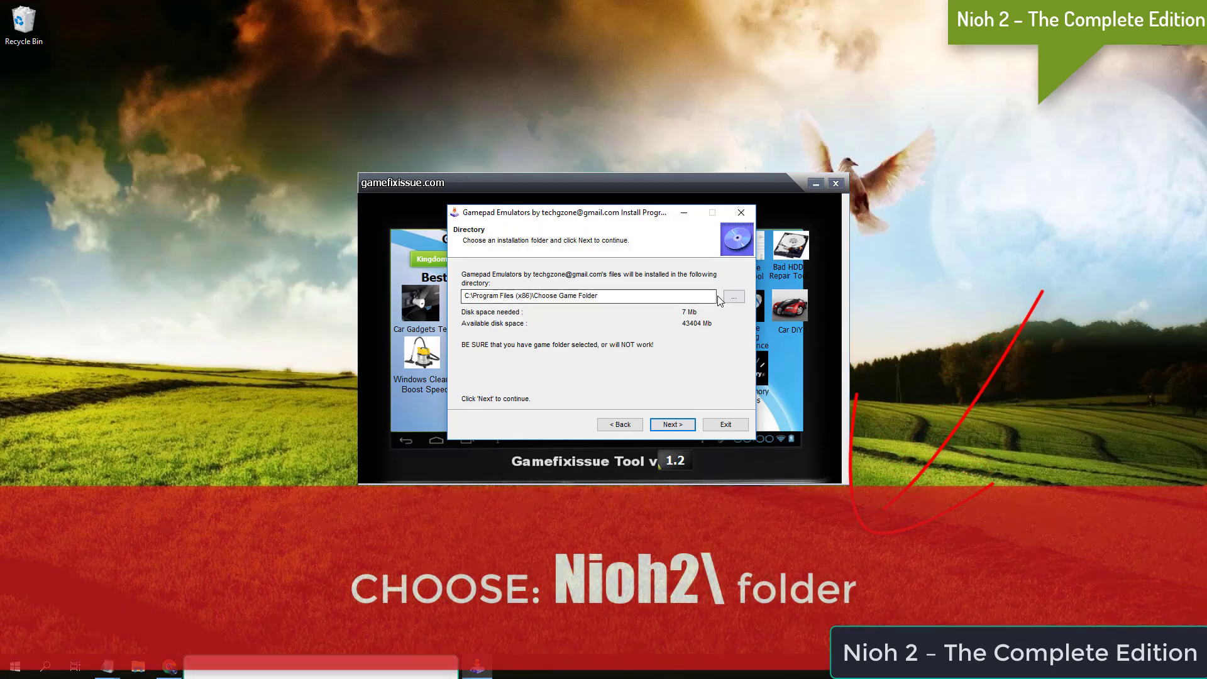
# Step: Install the gamepad emulator into the Just Cause 4 folder under Steam Folder for Games on drive F:, and exit the installer
pyautogui.click(733, 297)
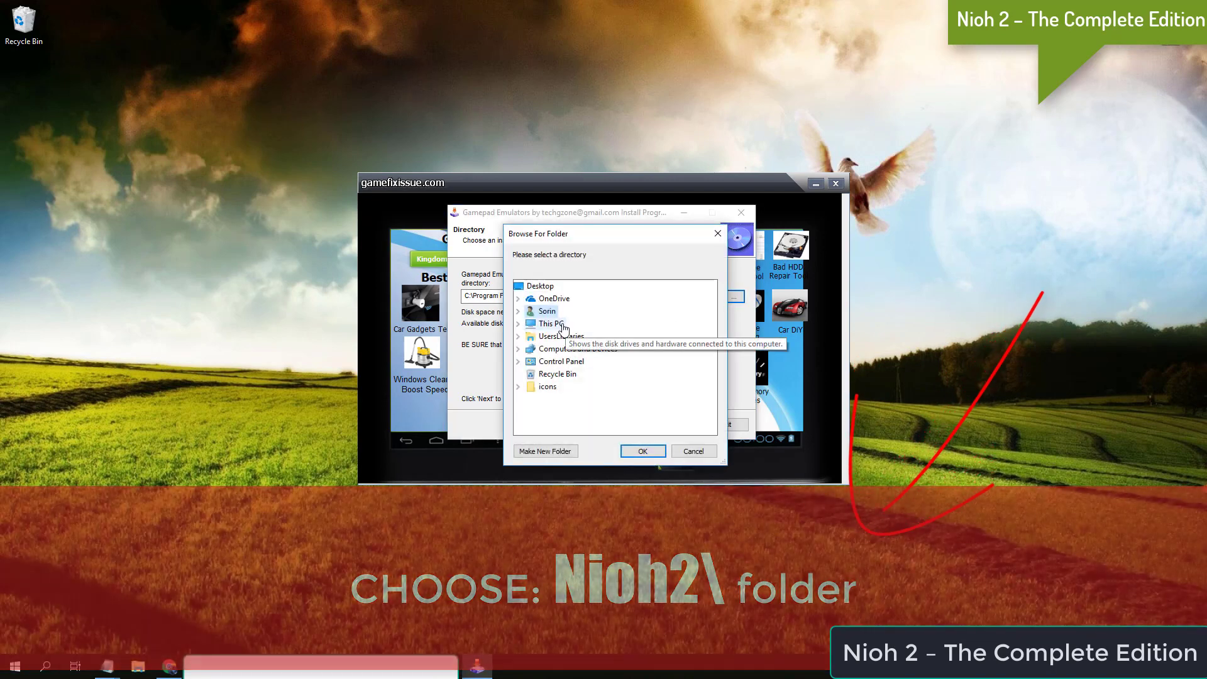
pyautogui.doubleClick(552, 324)
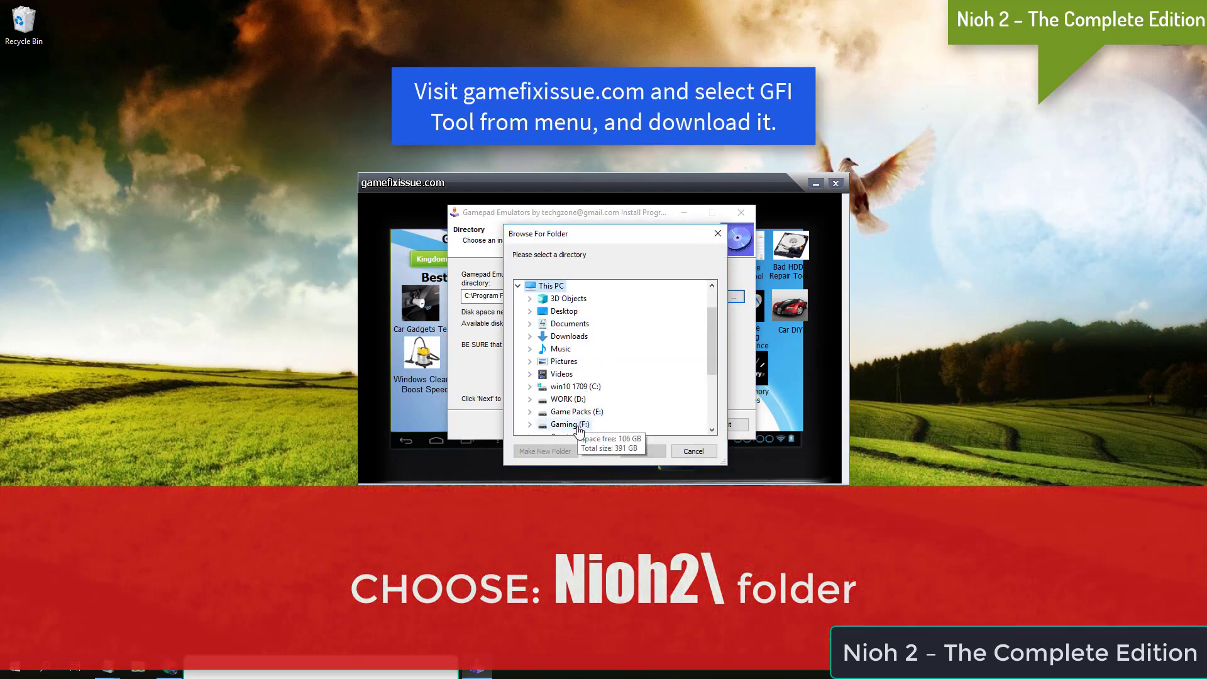
pyautogui.doubleClick(570, 424)
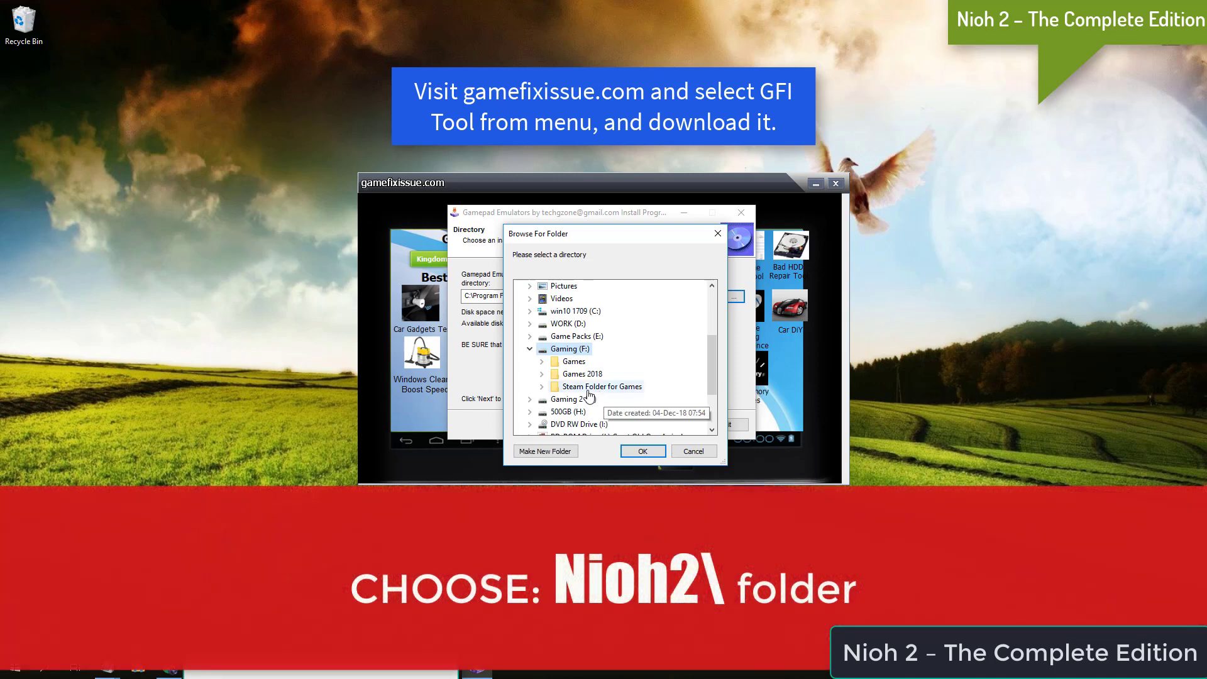
pyautogui.doubleClick(588, 387)
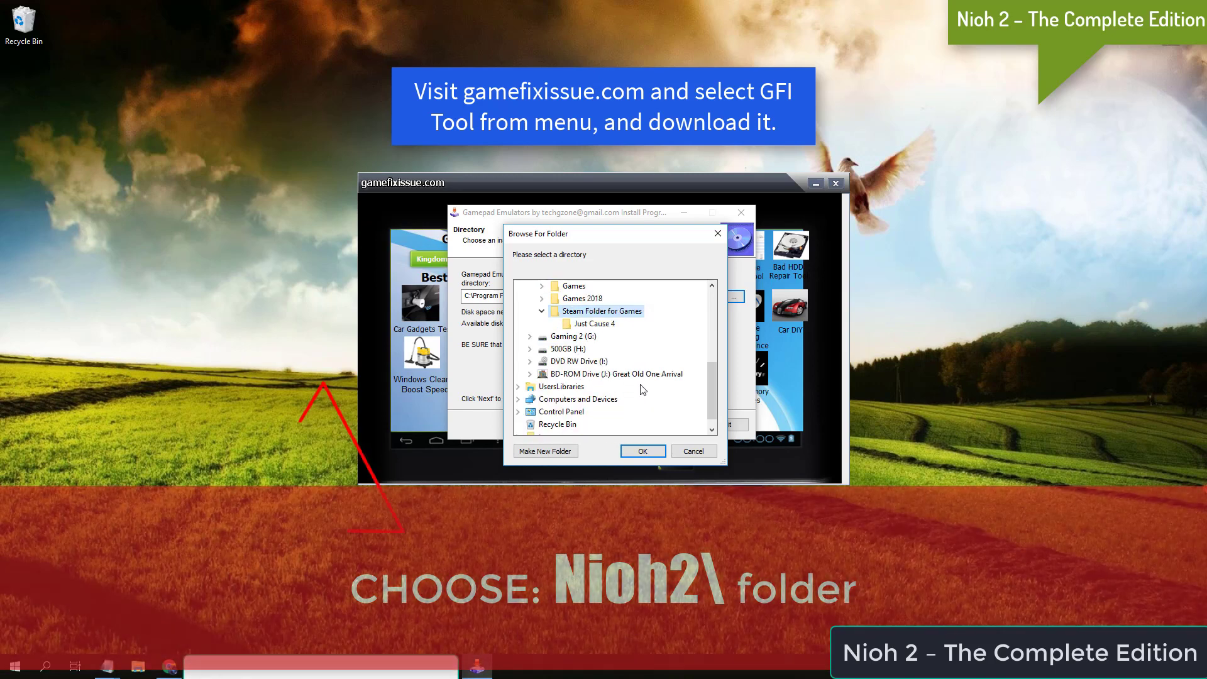
pyautogui.click(594, 323)
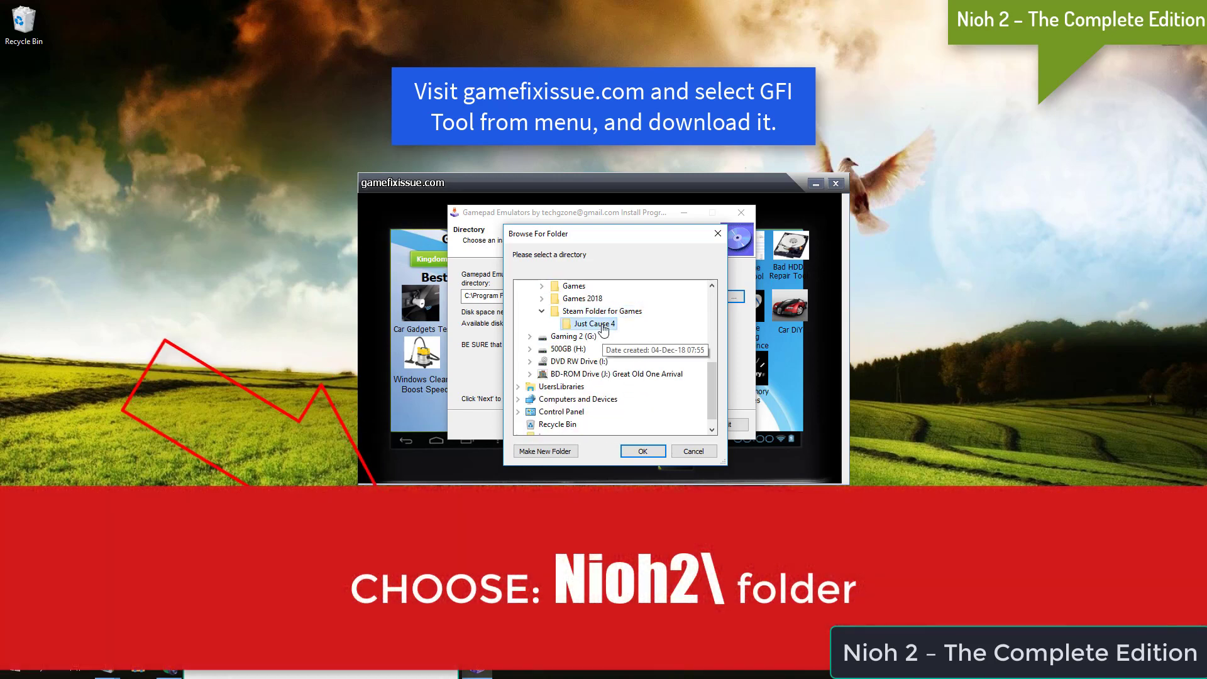
pyautogui.click(643, 450)
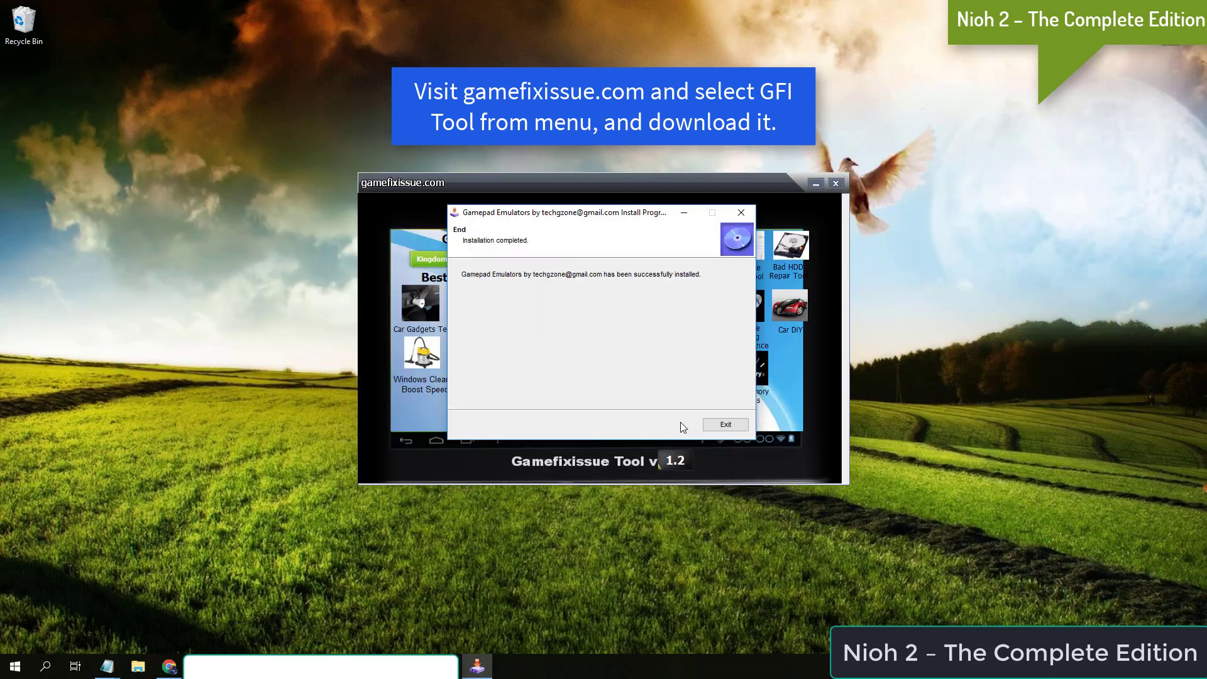
pyautogui.click(725, 424)
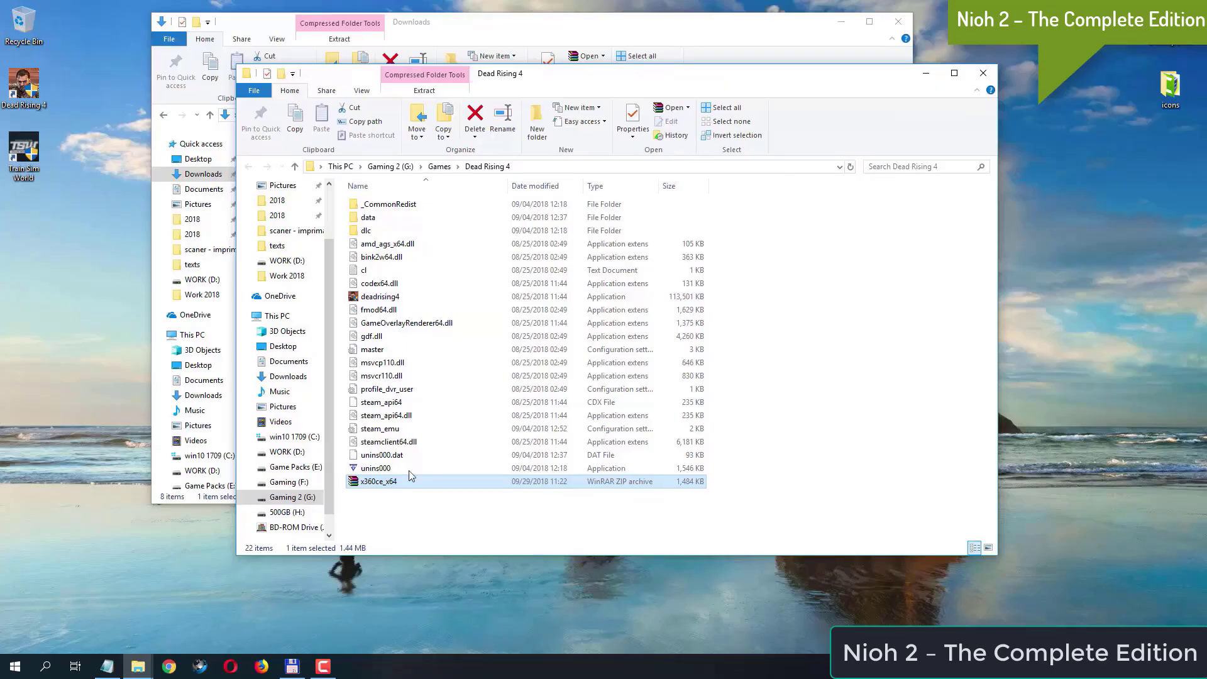
# Step: Extract the x360ce_x64 archive with 7-Zip directly into the Dead Rising 4 folder
pyautogui.rightClick(397, 484)
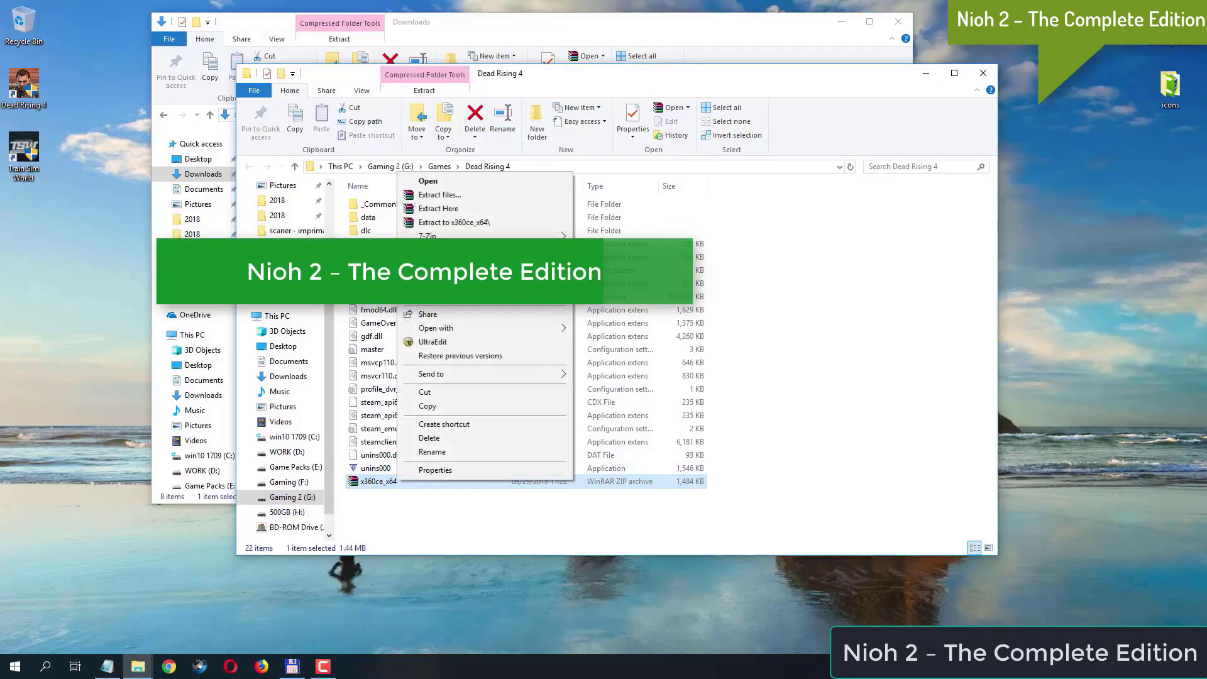
pyautogui.moveTo(443, 236)
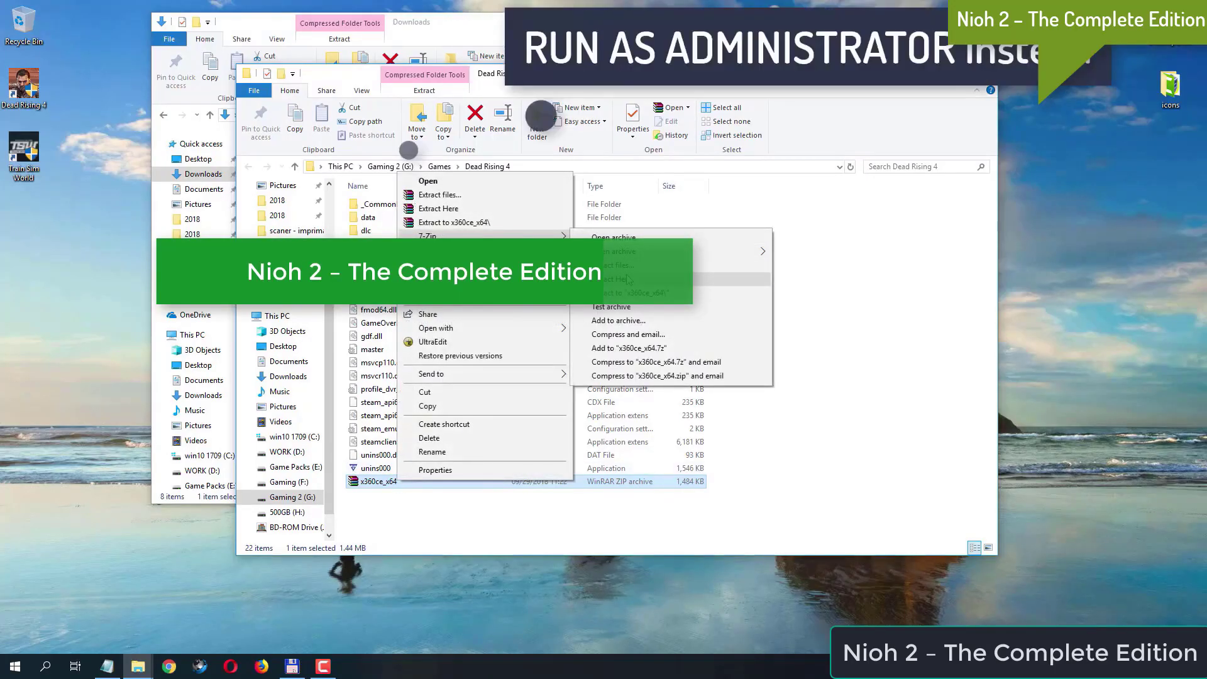
pyautogui.click(647, 281)
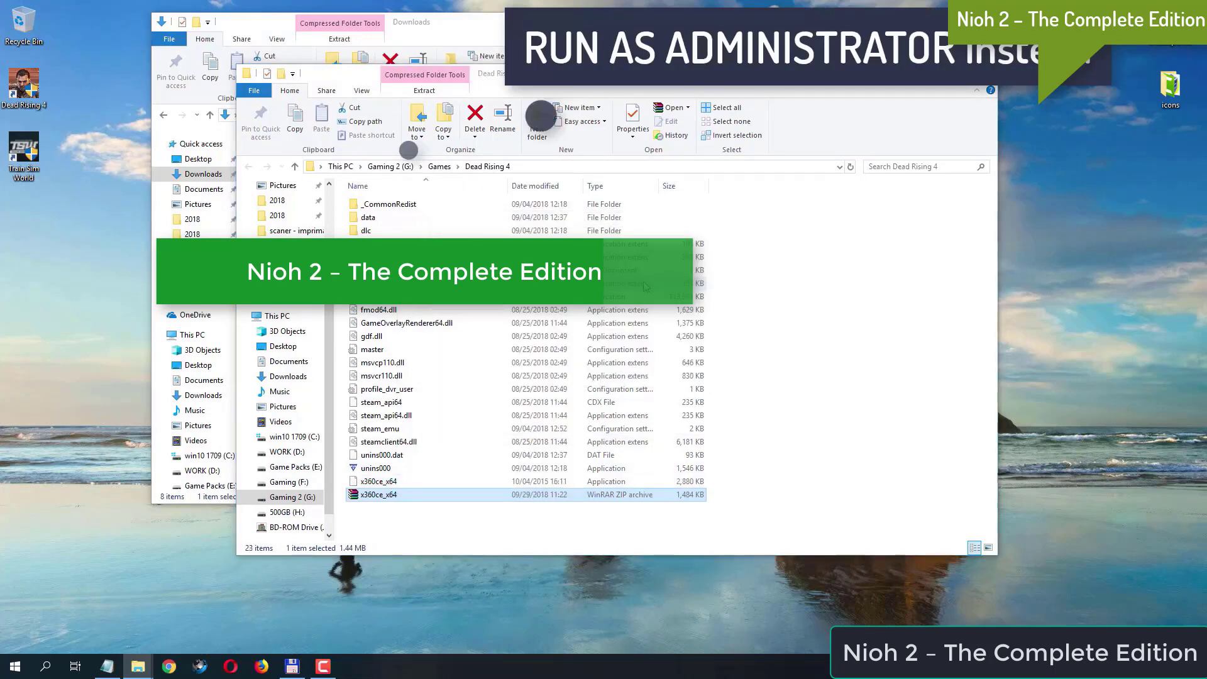
# Step: Run the extracted x360ce_x64 application and create the missing xinput1_3.dll file
pyautogui.click(417, 482)
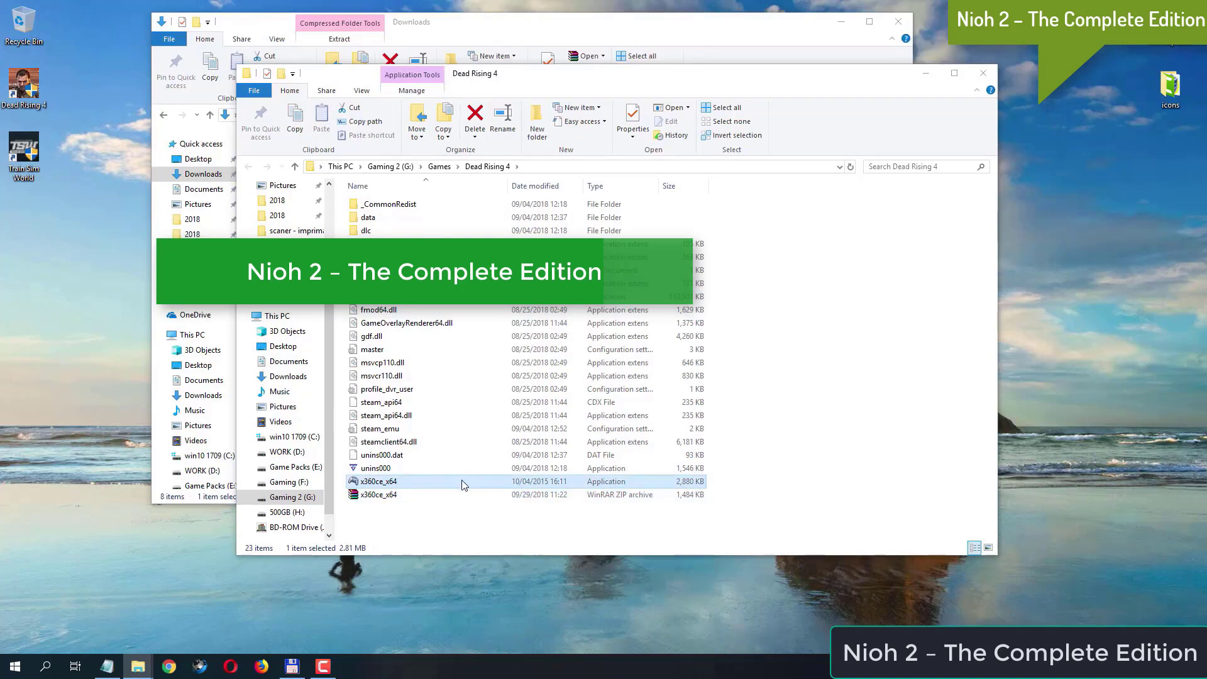
pyautogui.doubleClick(379, 482)
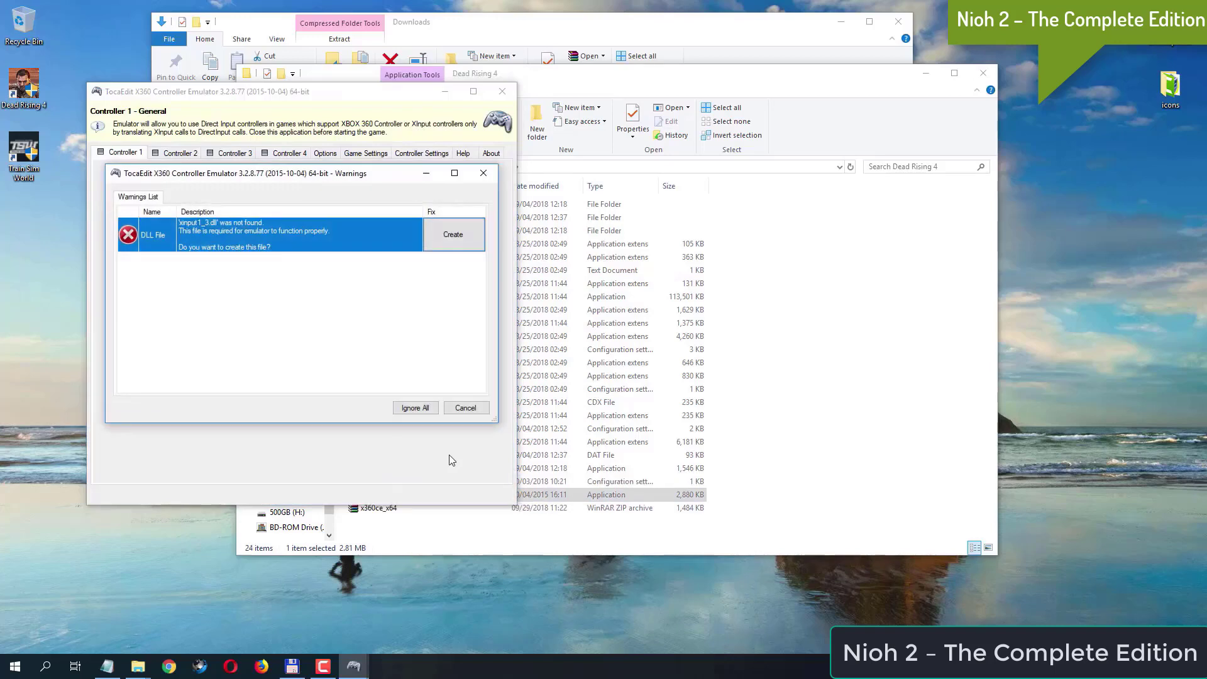
pyautogui.click(458, 239)
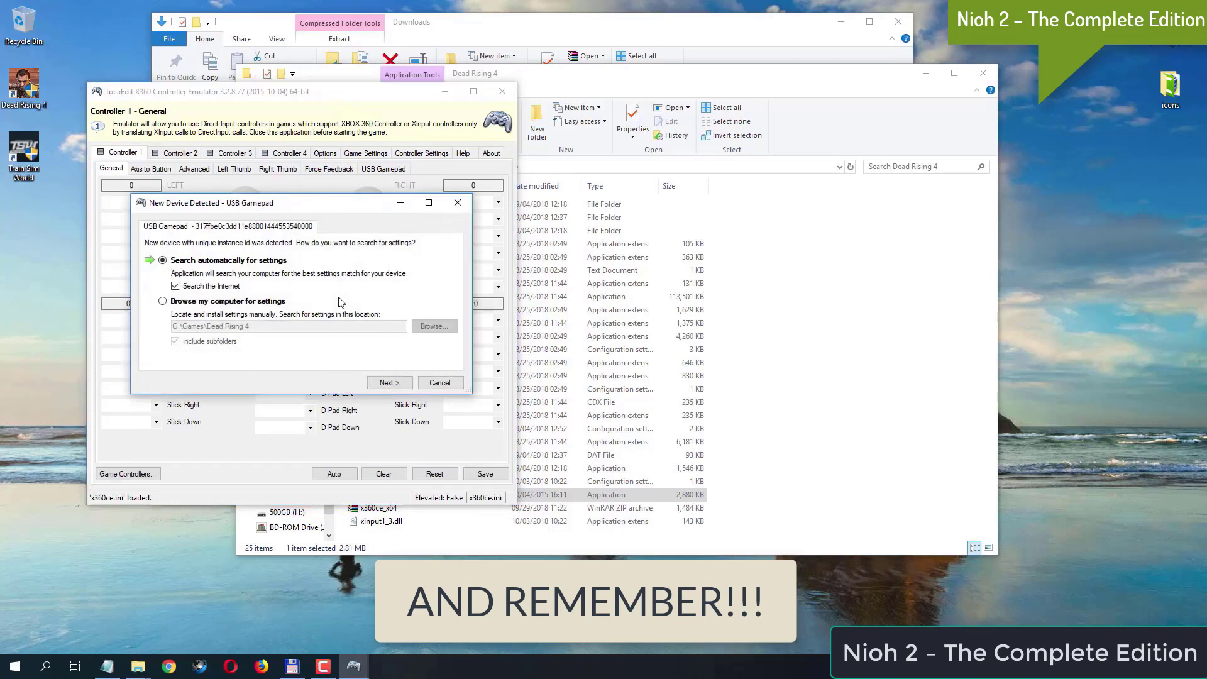
# Step: Search online for USB Gamepad settings, permanently allowing the emulator's network connection, and load the Internet Default Settings configuration
pyautogui.click(403, 385)
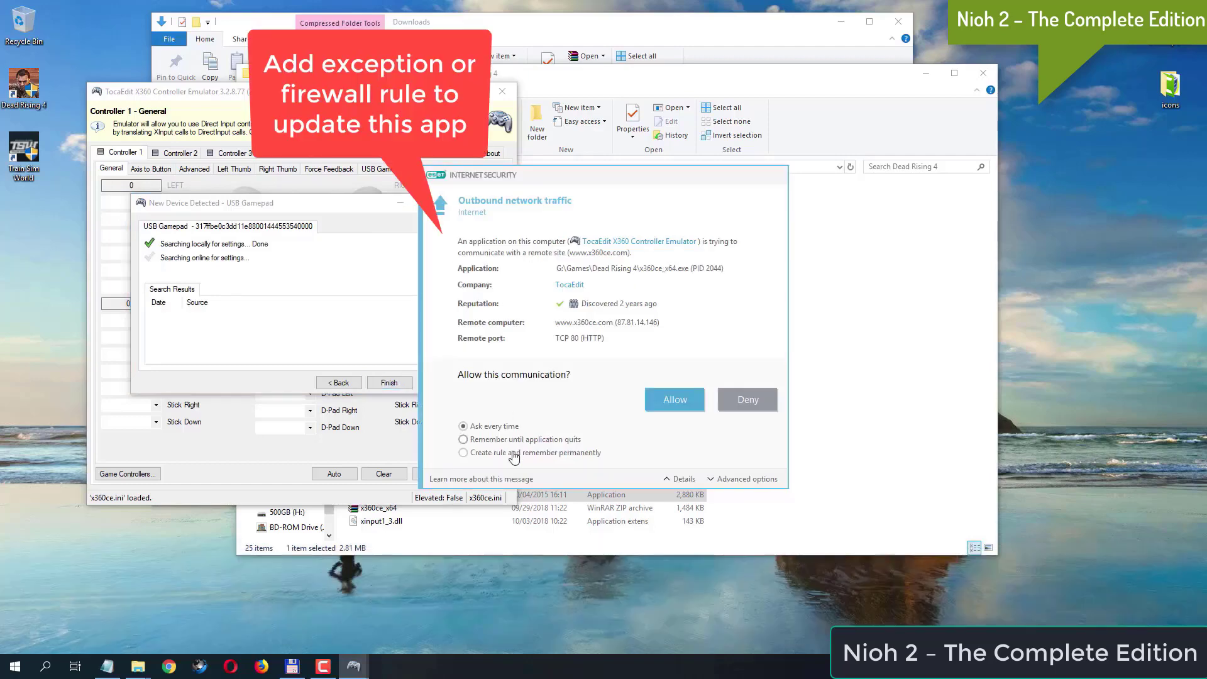
pyautogui.click(512, 452)
pyautogui.click(673, 400)
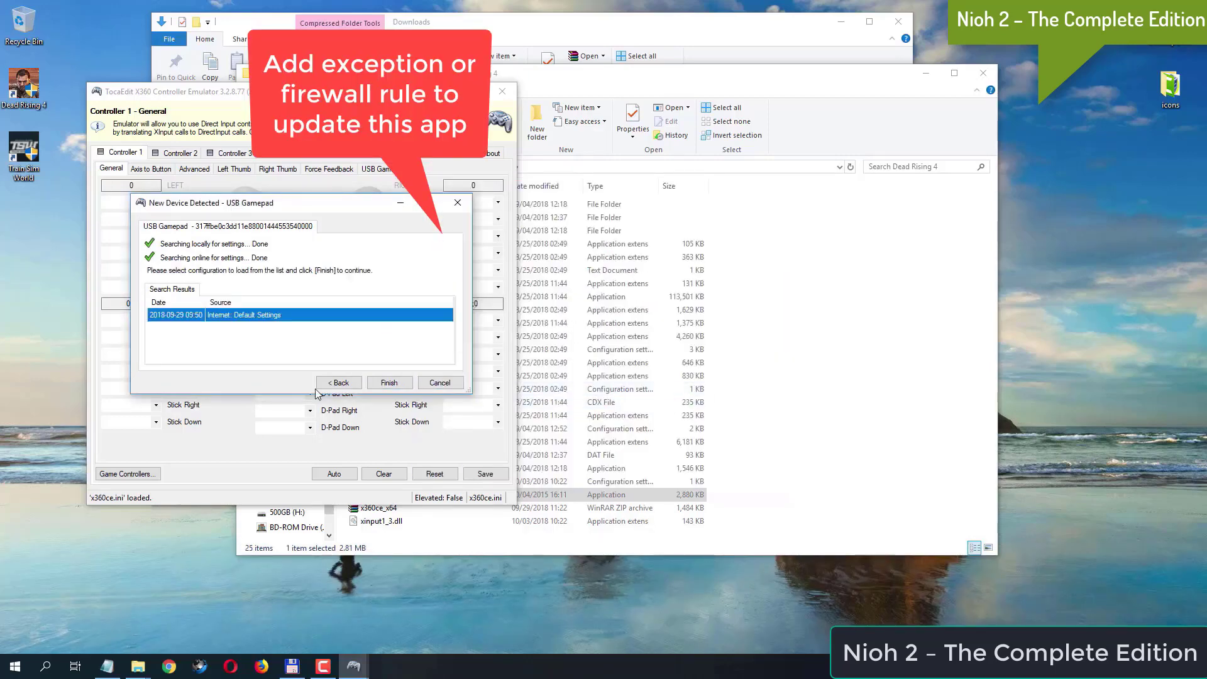
pyautogui.click(389, 383)
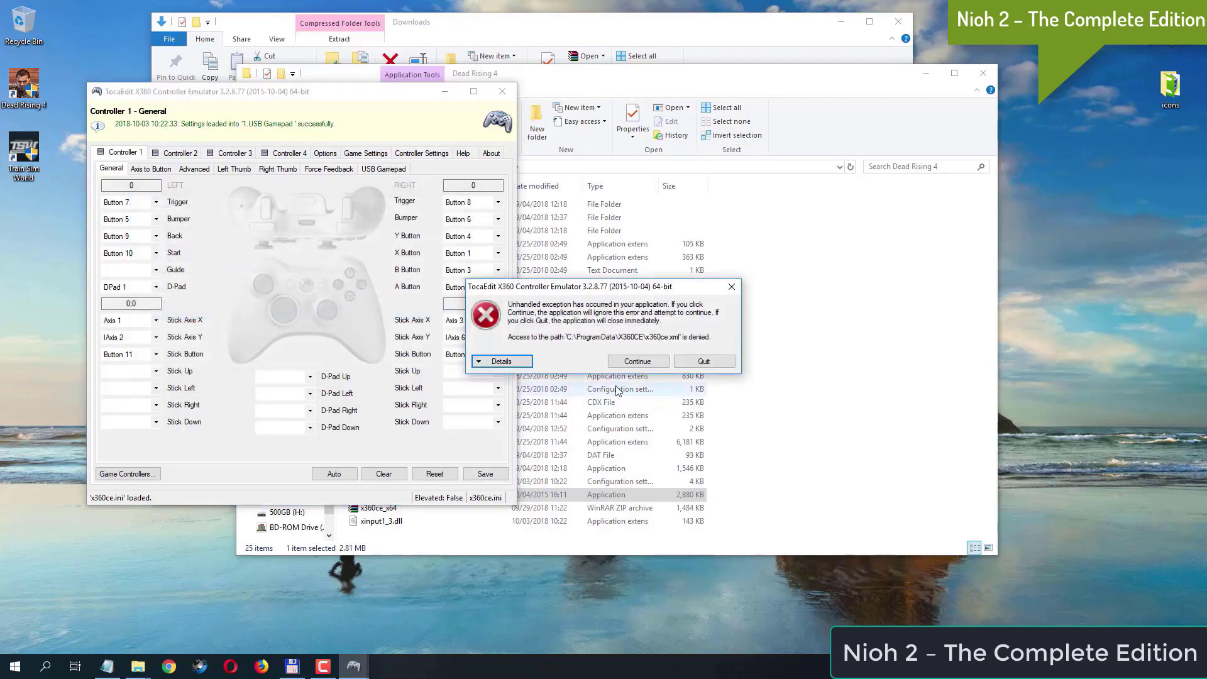
pyautogui.click(646, 363)
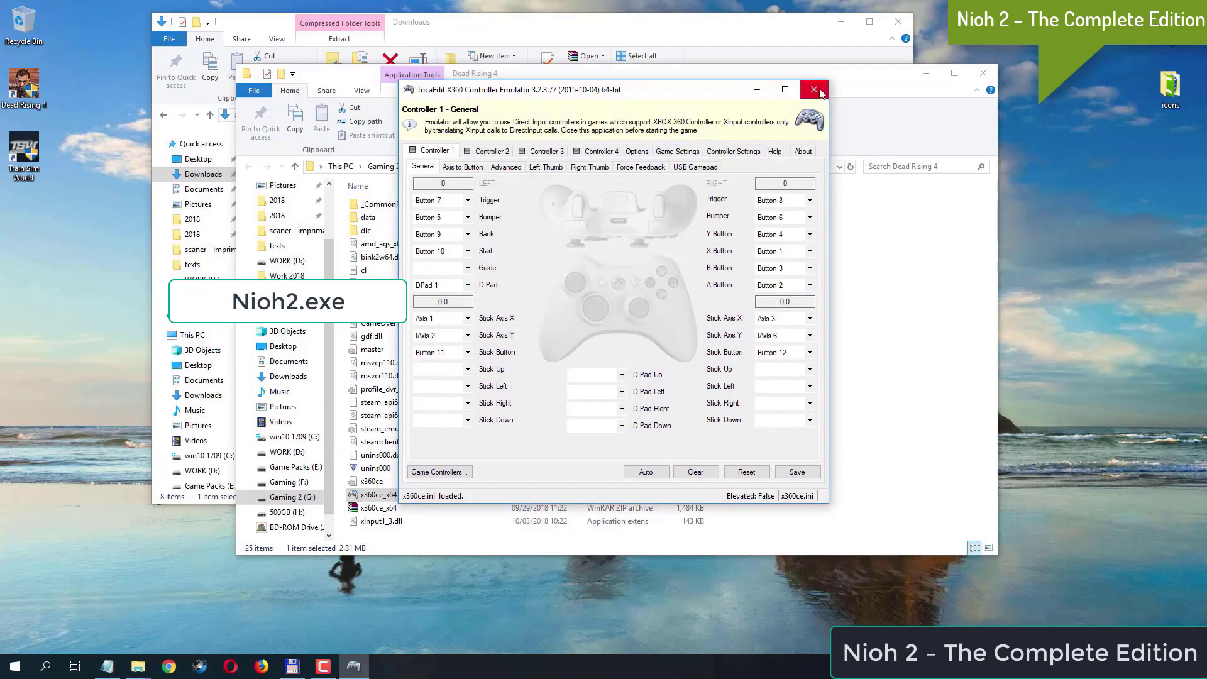
# Step: Save the loaded gamepad mapping and close the controller emulator
pyautogui.click(797, 471)
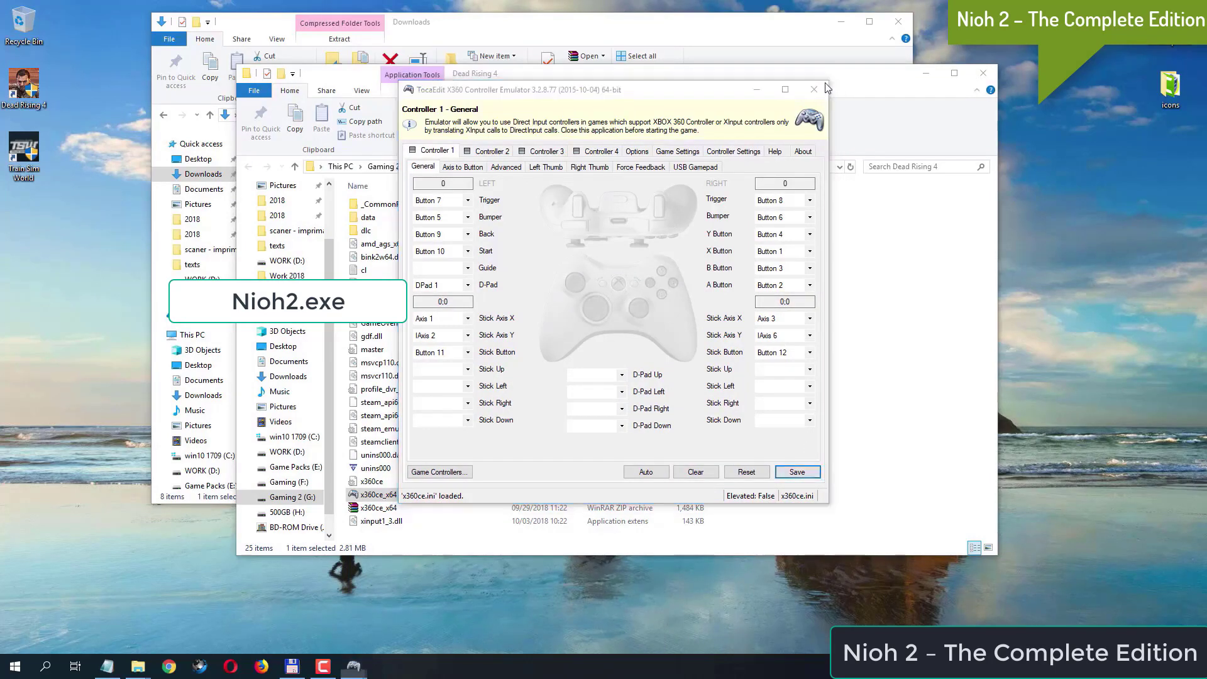
pyautogui.click(641, 366)
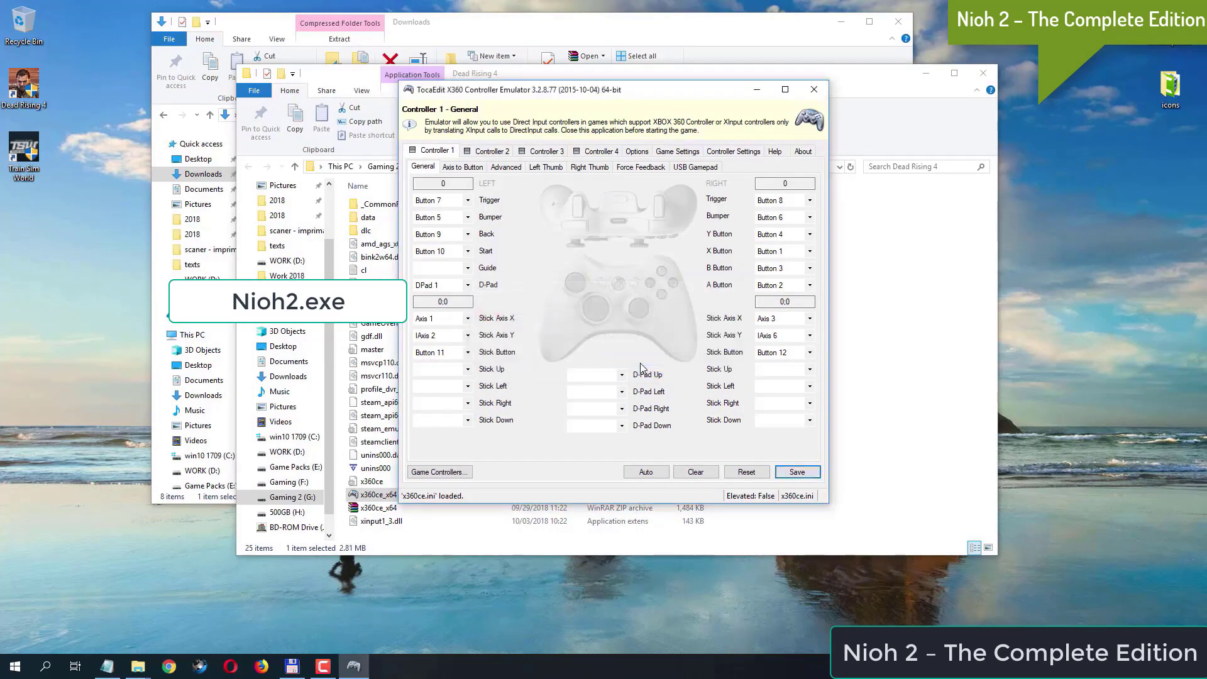
pyautogui.click(814, 89)
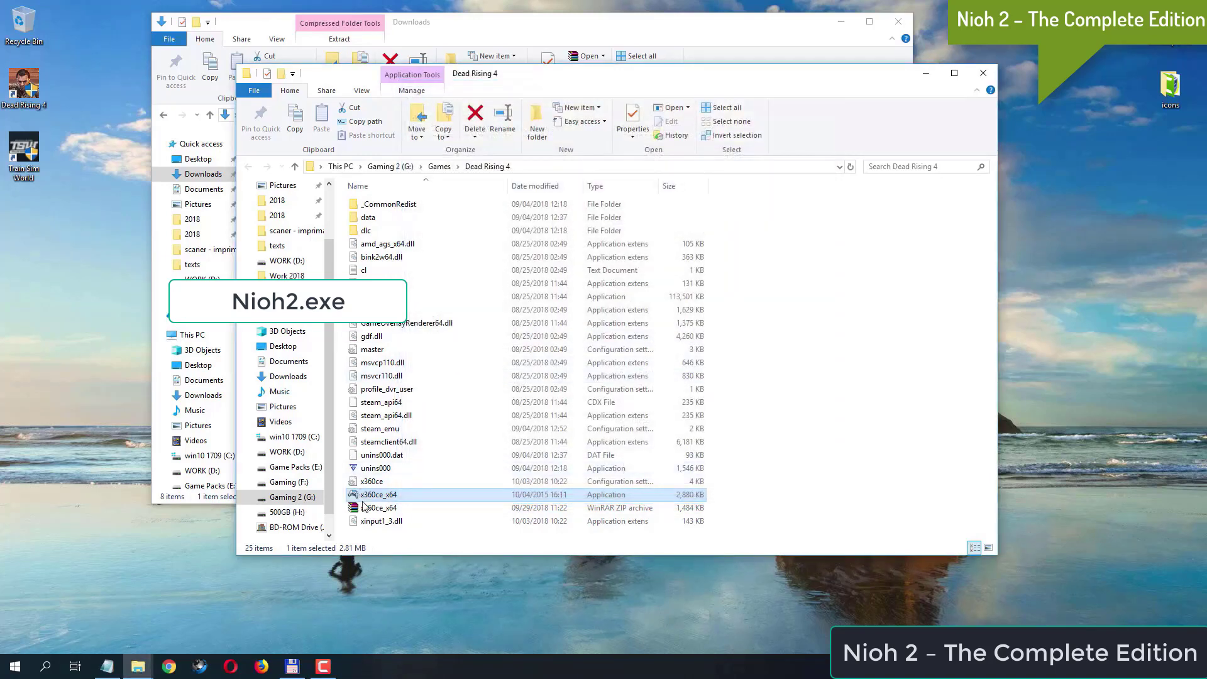
# Step: Run x360ce_x64 as administrator and apply the automatic button and axis mapping to Controller 1
pyautogui.rightClick(395, 496)
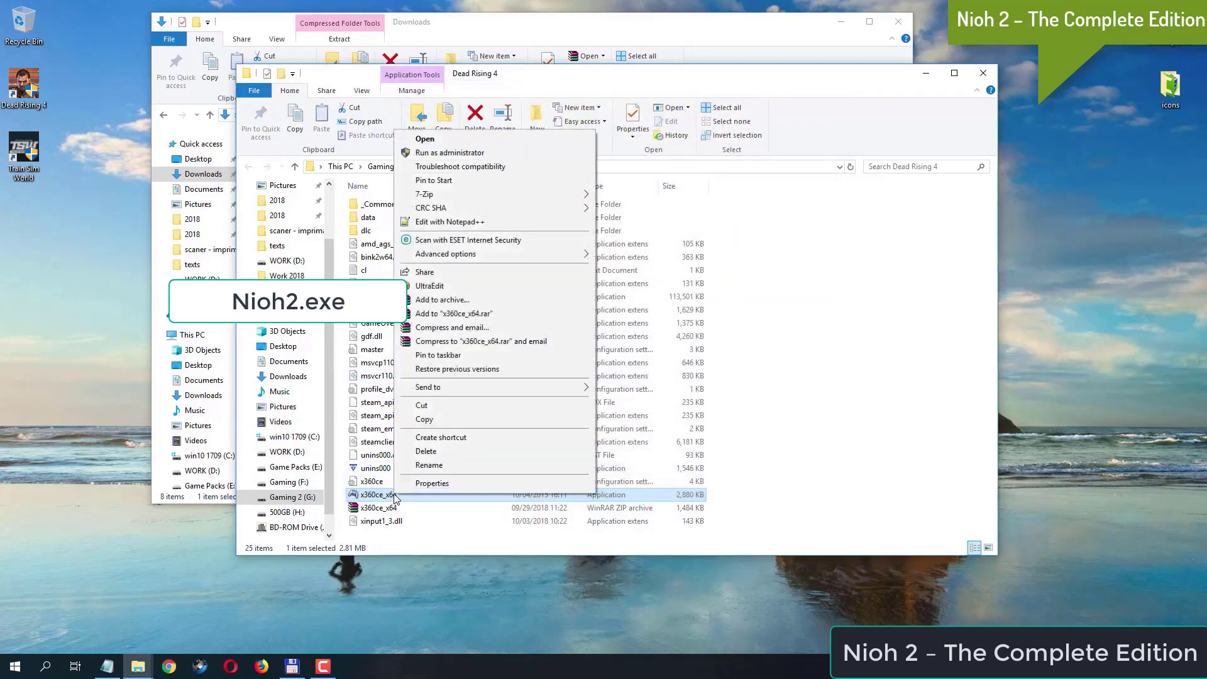
pyautogui.click(482, 158)
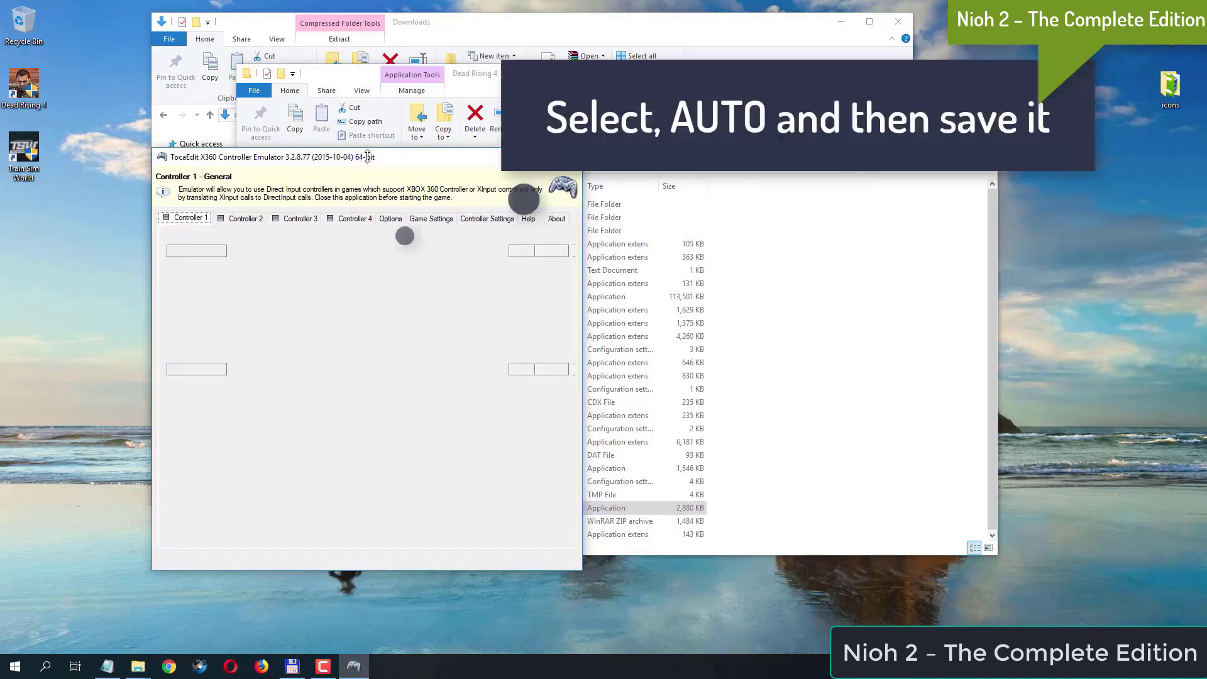
pyautogui.moveTo(368, 162); pyautogui.dragTo(537, 144)
pyautogui.click(569, 521)
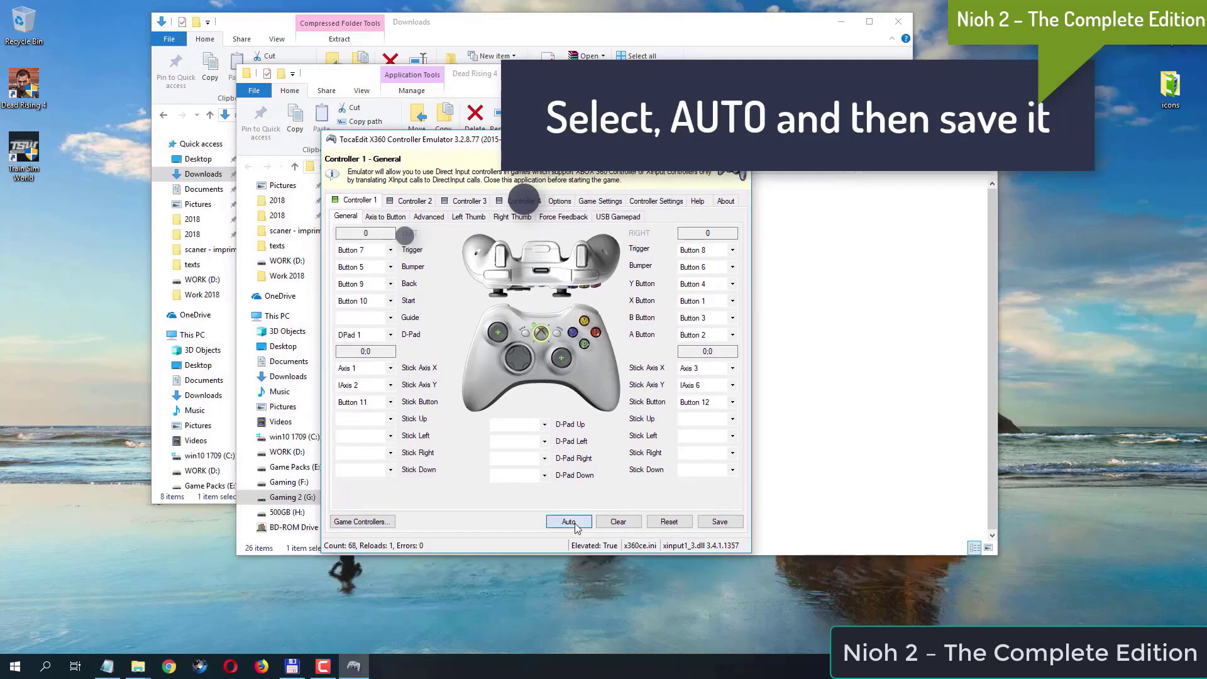
pyautogui.click(558, 369)
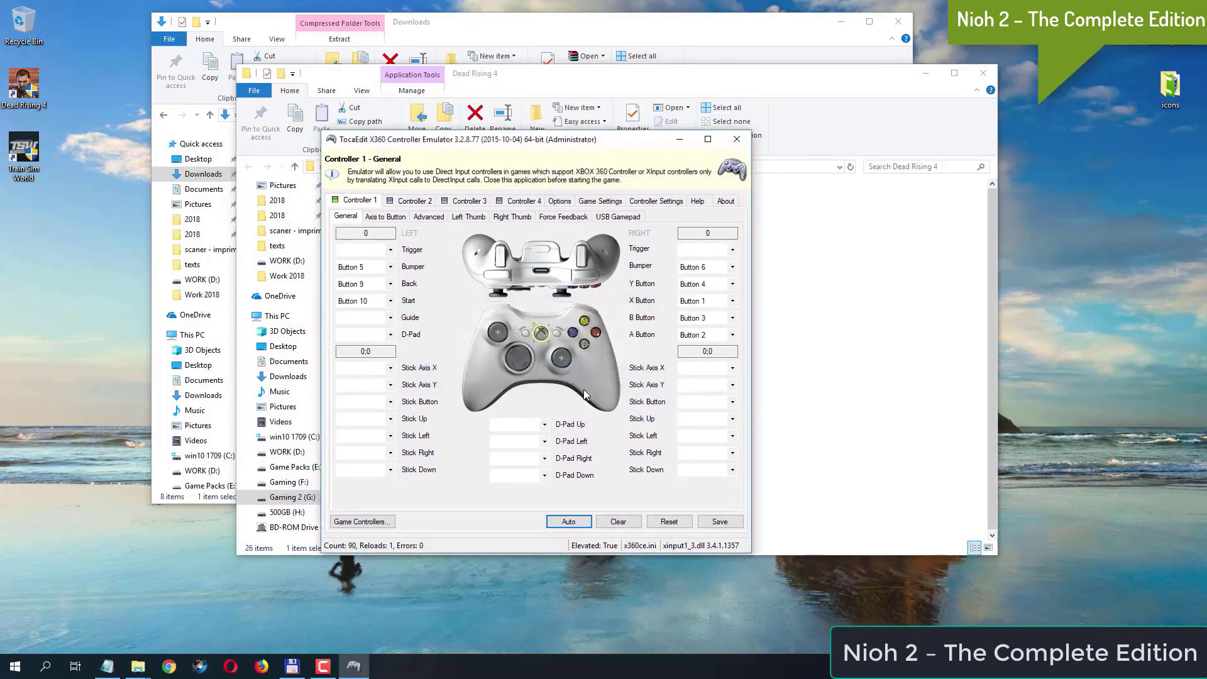
# Step: Save the automatic Controller 1 mapping and close the emulator, returning to the Dead Rising 4 folder
pyautogui.click(719, 522)
pyautogui.click(730, 525)
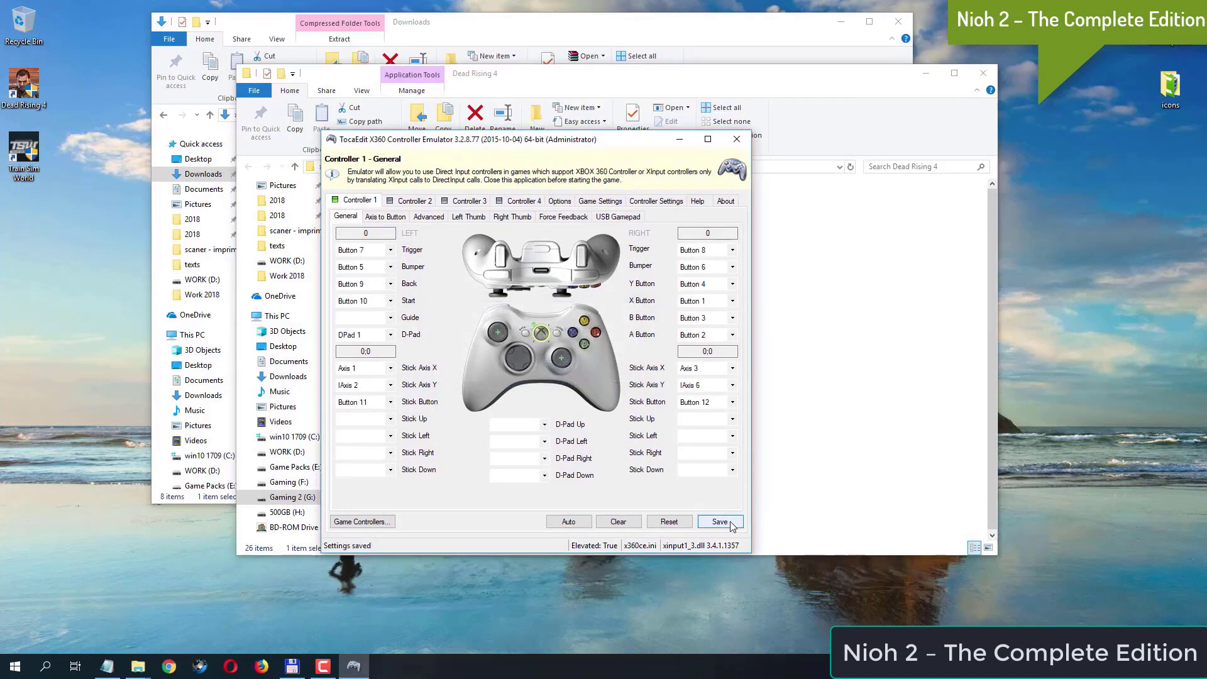
pyautogui.click(737, 139)
pyautogui.click(446, 298)
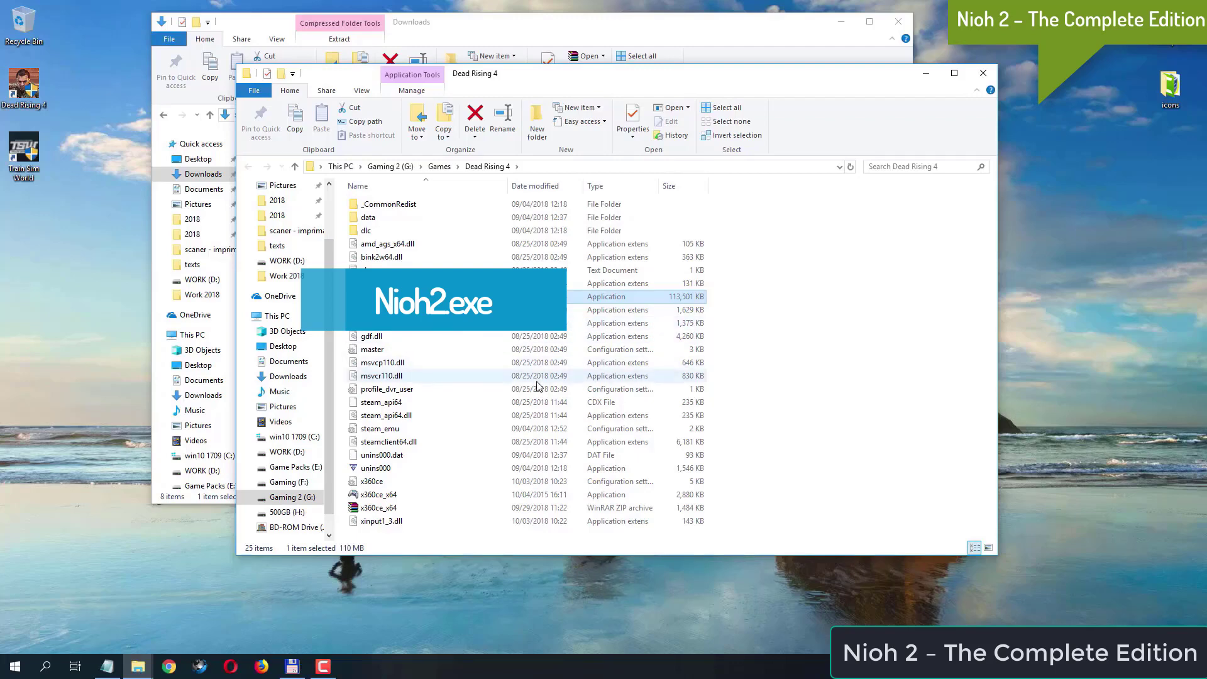
# Step: Run x360ce_x64 as administrator and enable the DI hook mask in the game settings of x360ce_x64.exe
pyautogui.click(438, 498)
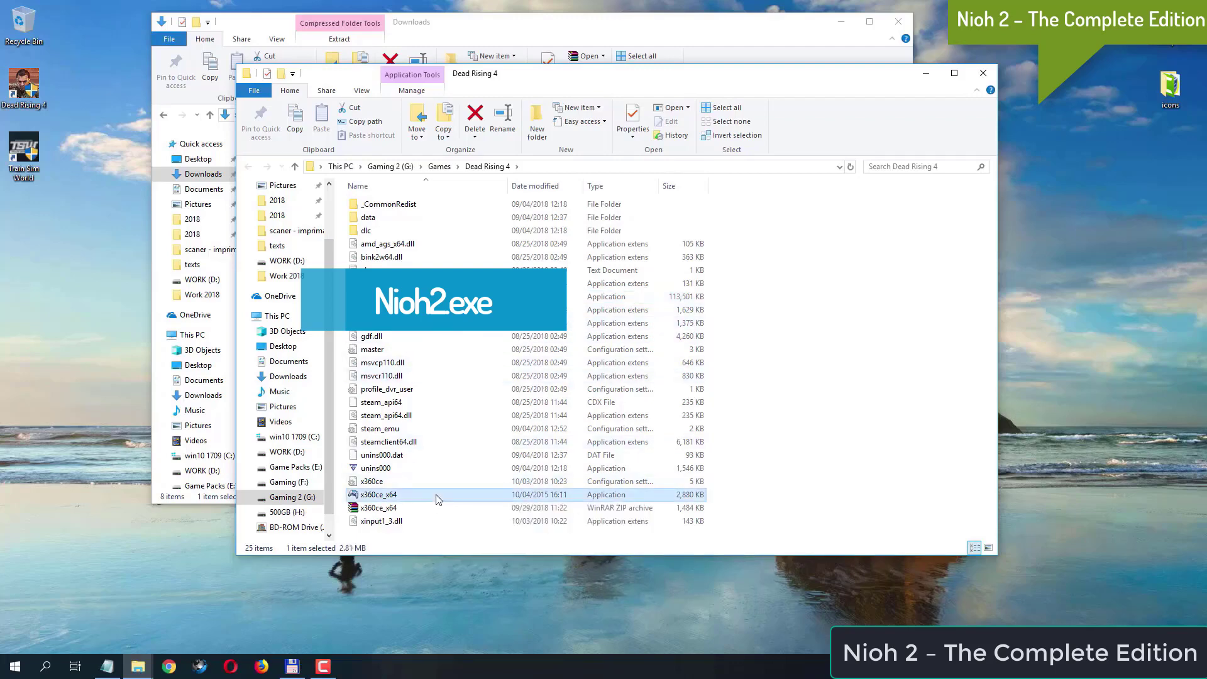
pyautogui.rightClick(438, 499)
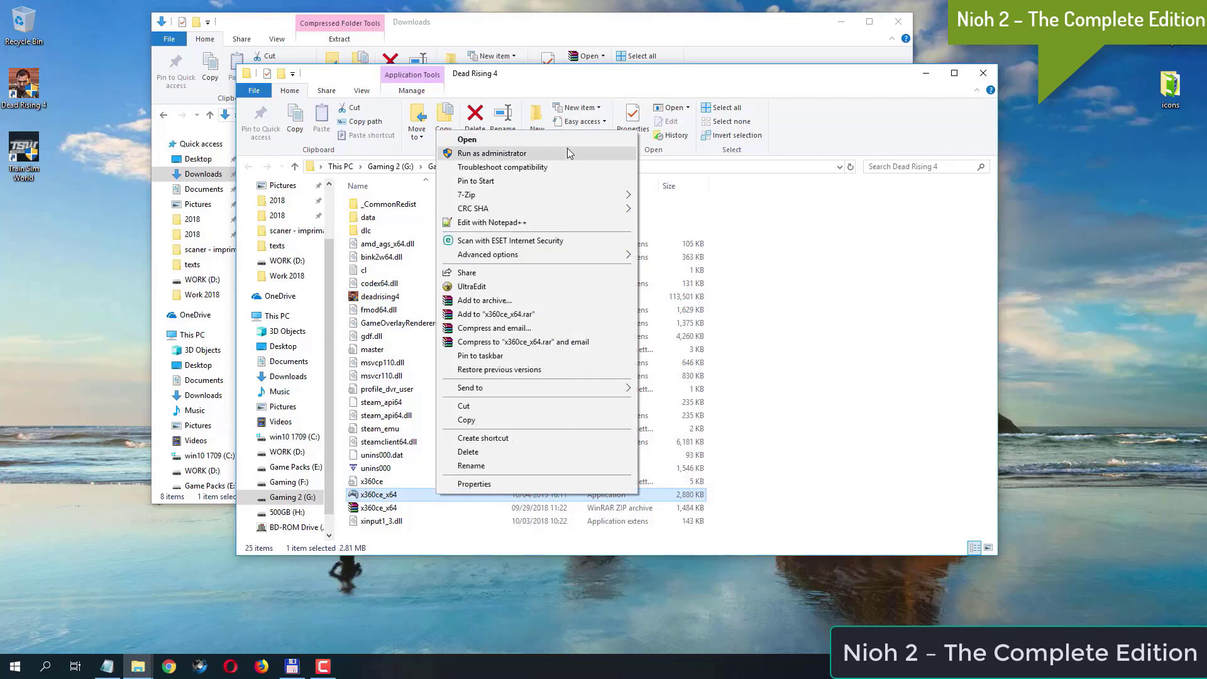
pyautogui.click(569, 152)
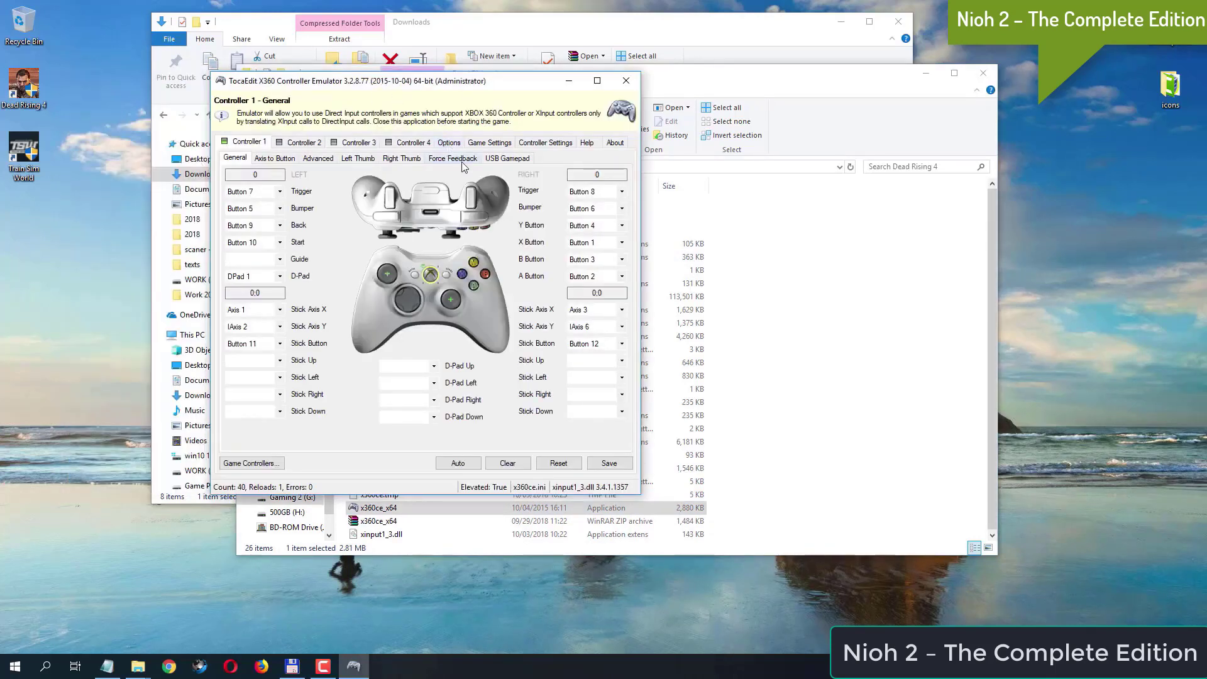
pyautogui.click(500, 145)
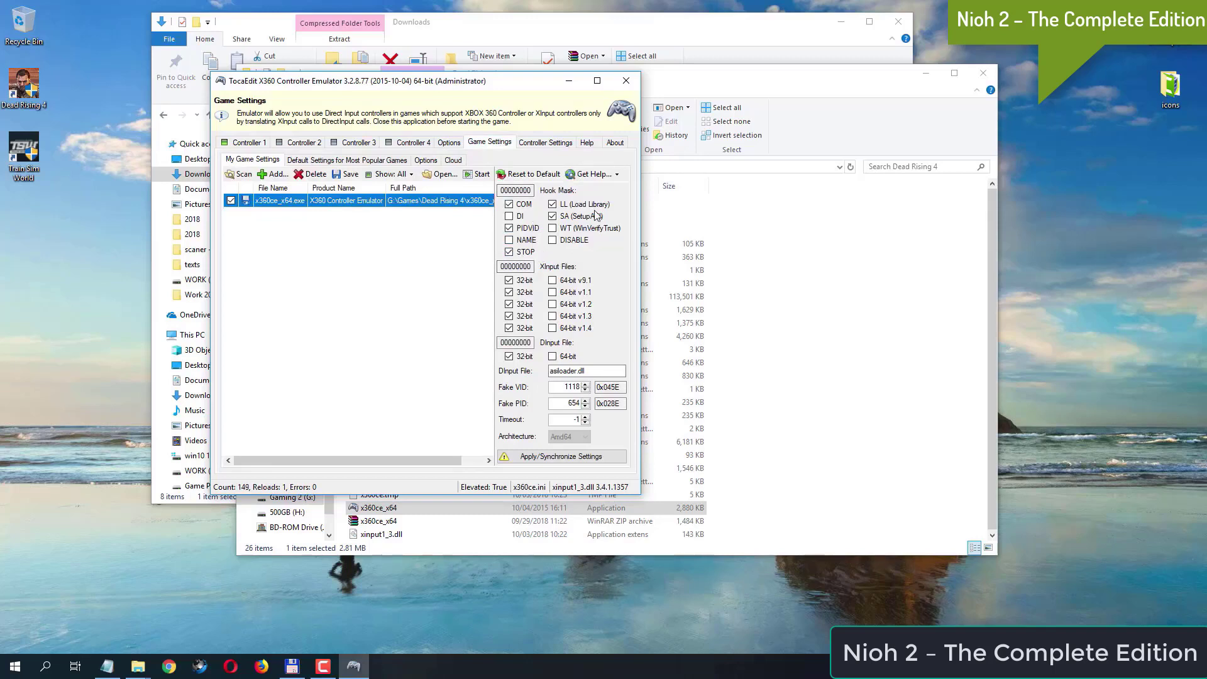
pyautogui.click(520, 220)
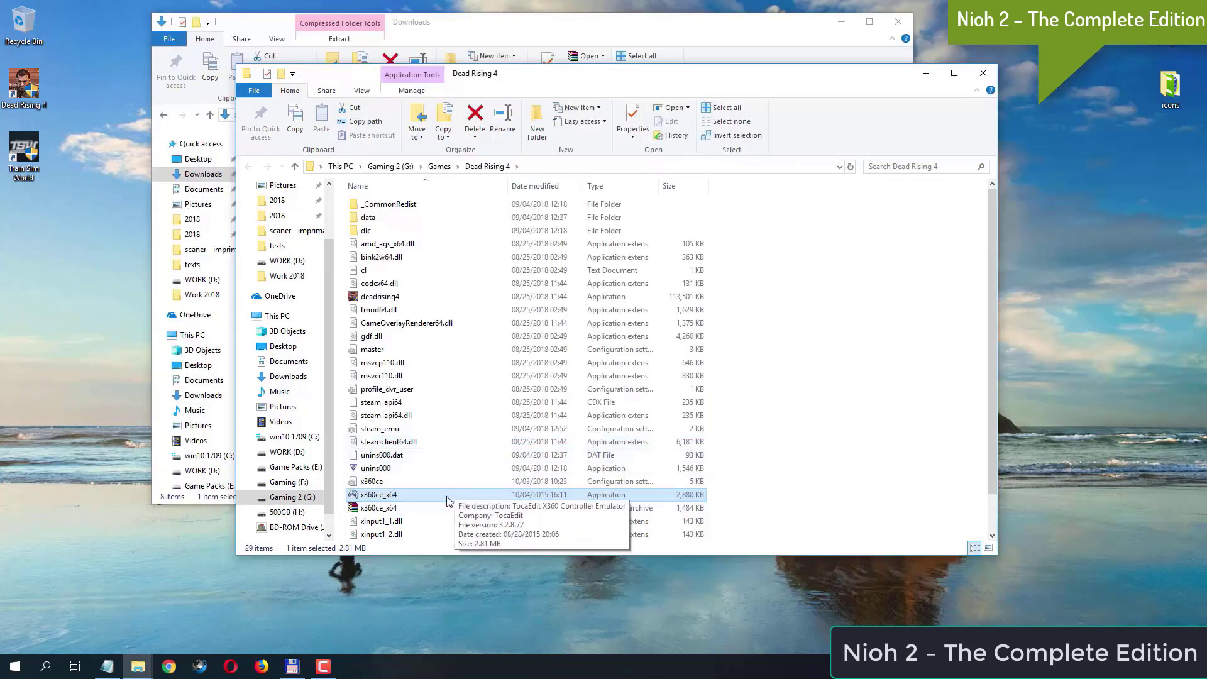
# Step: Reopen x360ce_x64 as administrator, clear the STOP, PIDVID, DI, COM, SA and LL hook masks in its game settings, and close it
pyautogui.rightClick(448, 499)
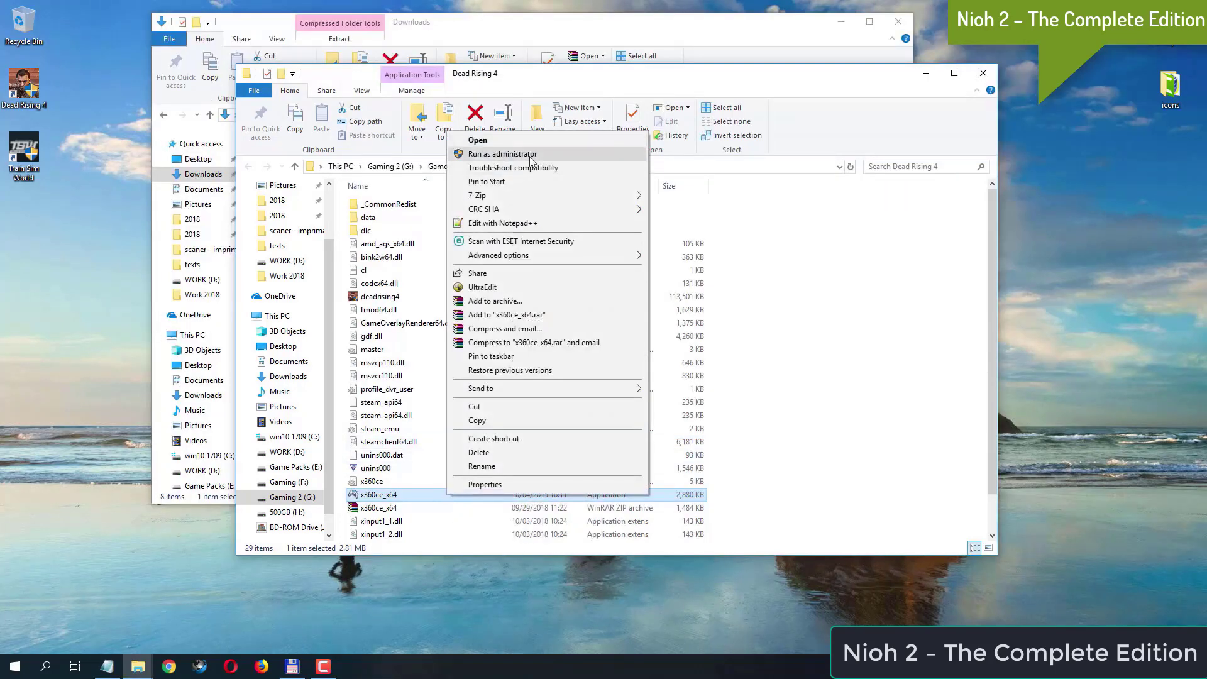
pyautogui.click(531, 159)
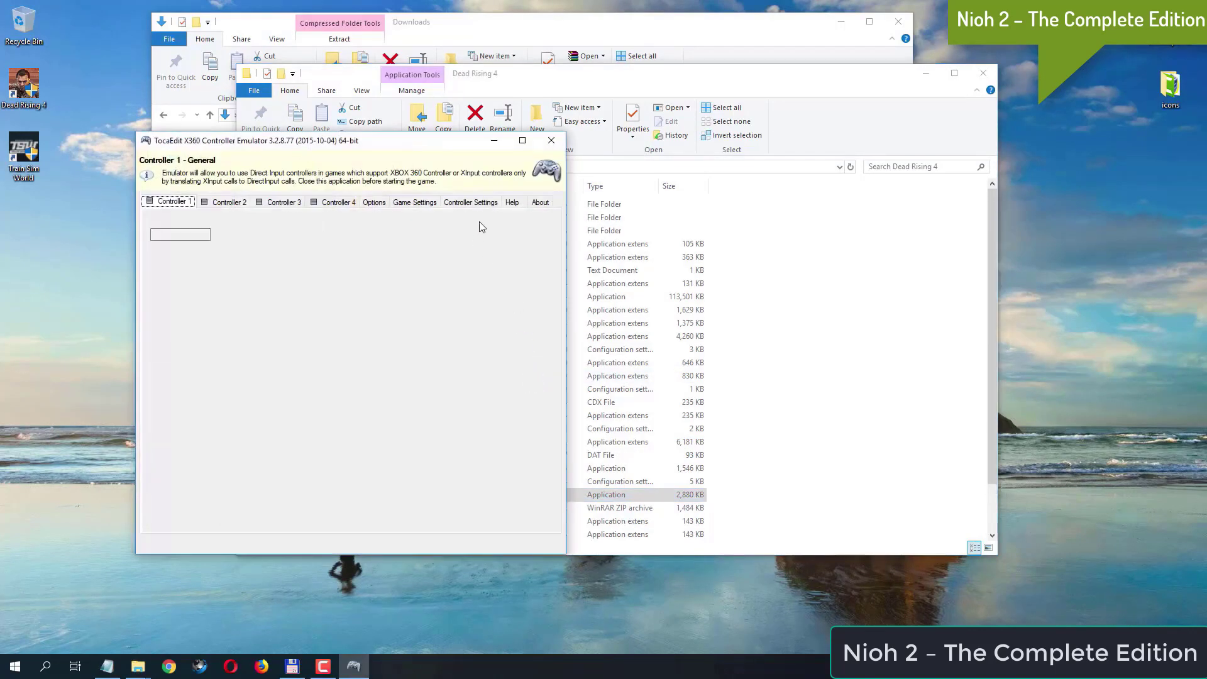
pyautogui.click(414, 203)
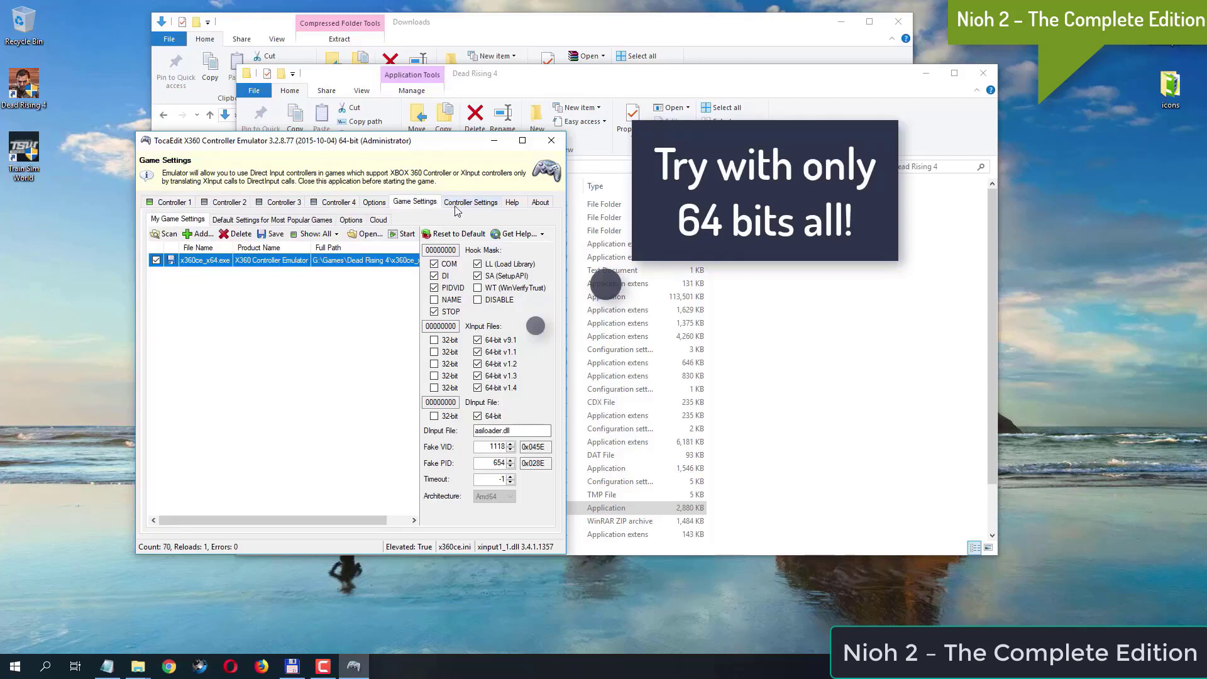
pyautogui.click(449, 312)
pyautogui.click(449, 288)
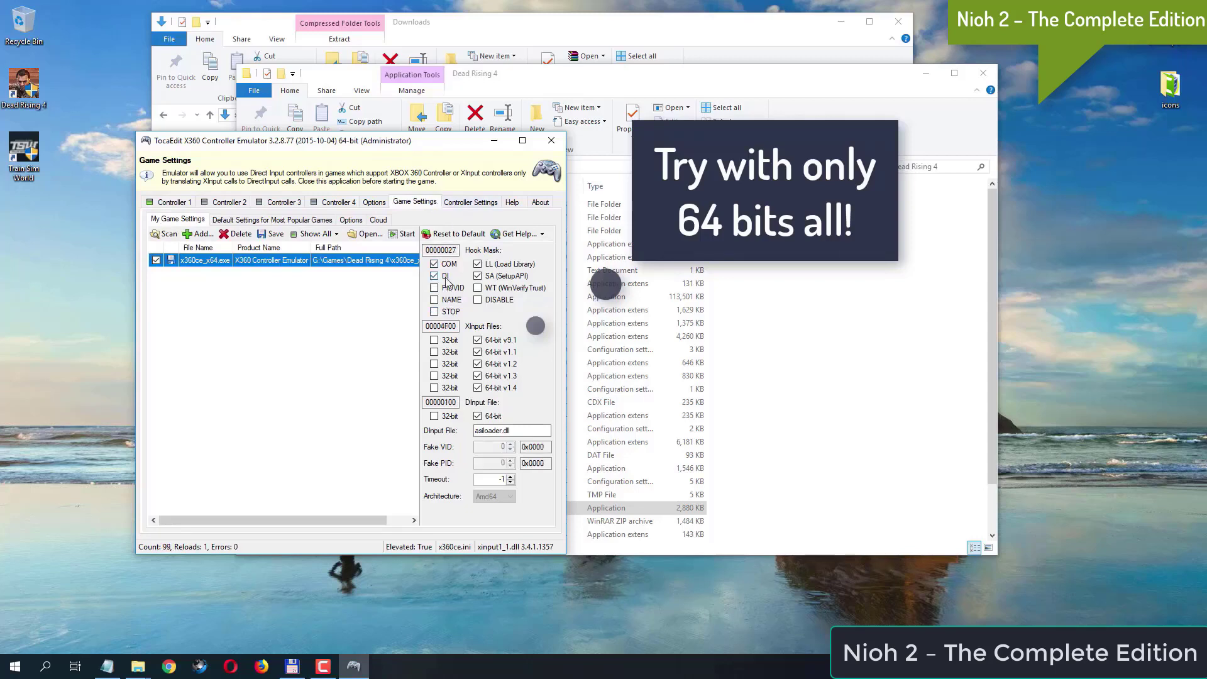
pyautogui.click(448, 276)
pyautogui.click(449, 264)
pyautogui.click(501, 276)
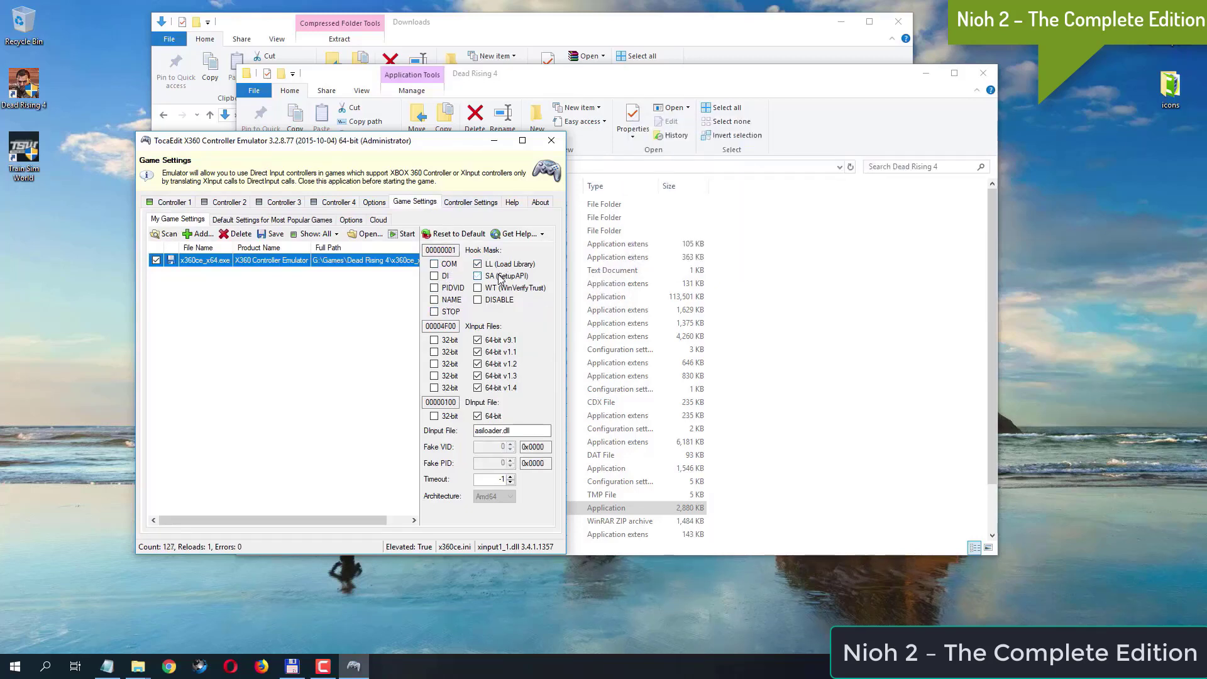
pyautogui.click(499, 265)
pyautogui.moveTo(419, 140); pyautogui.dragTo(596, 125)
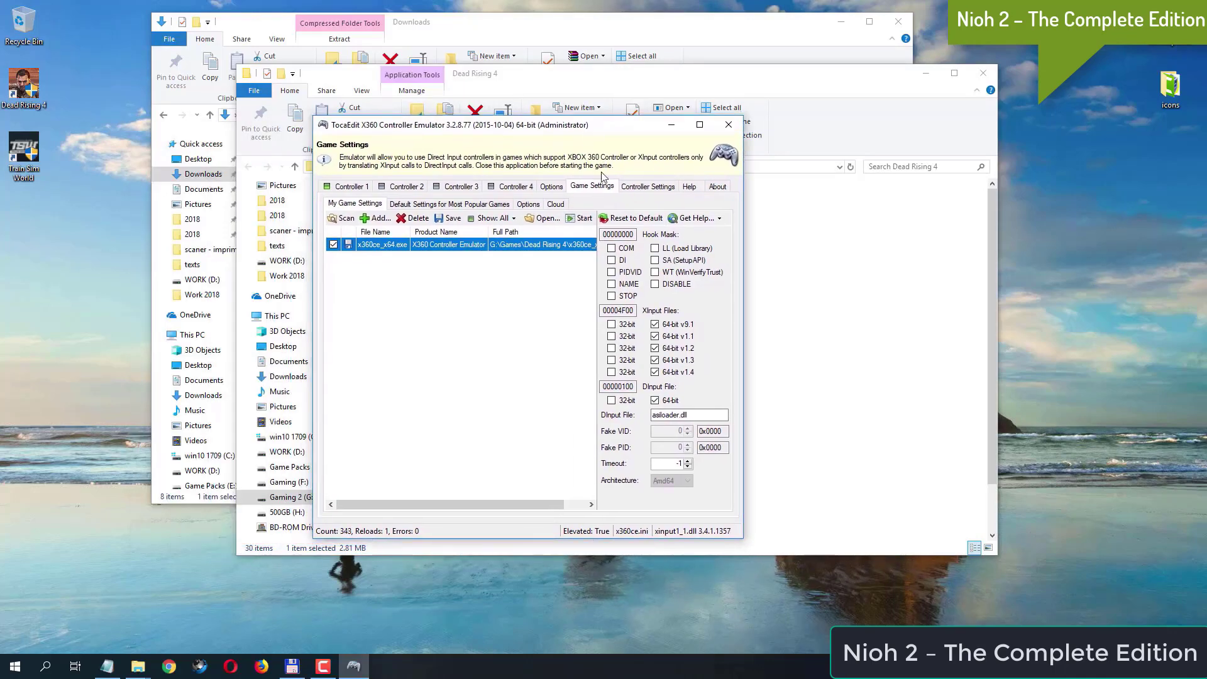
pyautogui.click(732, 126)
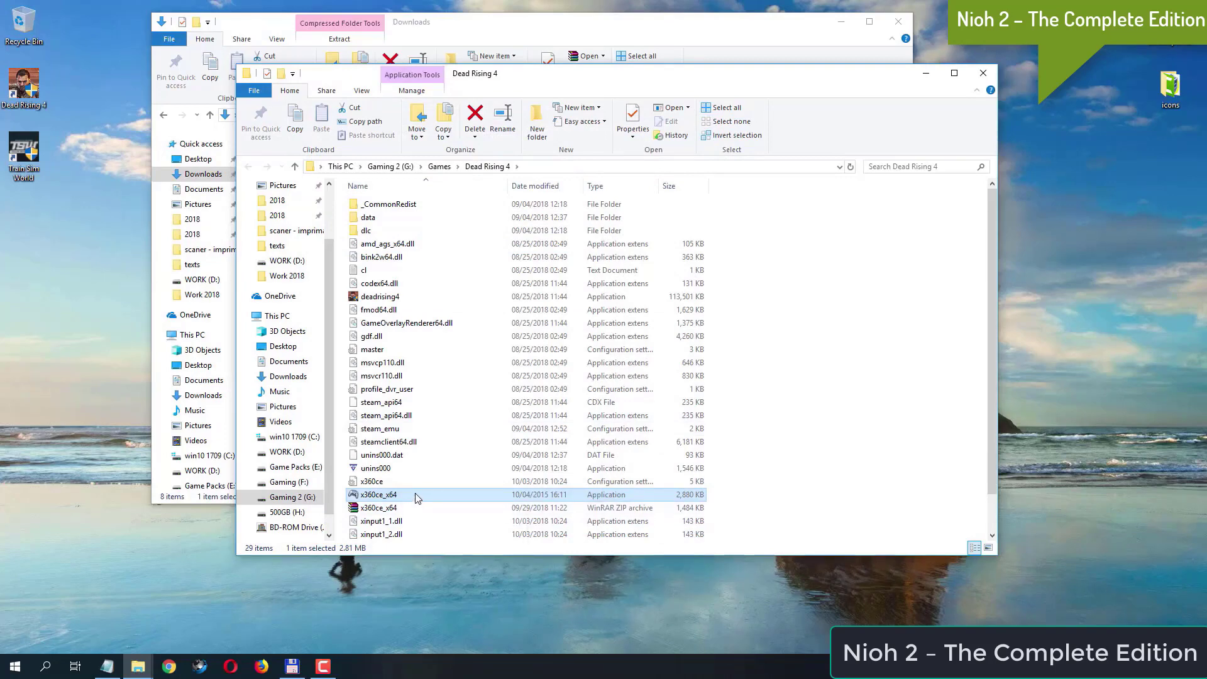
# Step: Run x360ce_x64 as administrator again and open the controller settings, keeping deadrising4.exe: Dead Rising 4 as the game
pyautogui.rightClick(415, 497)
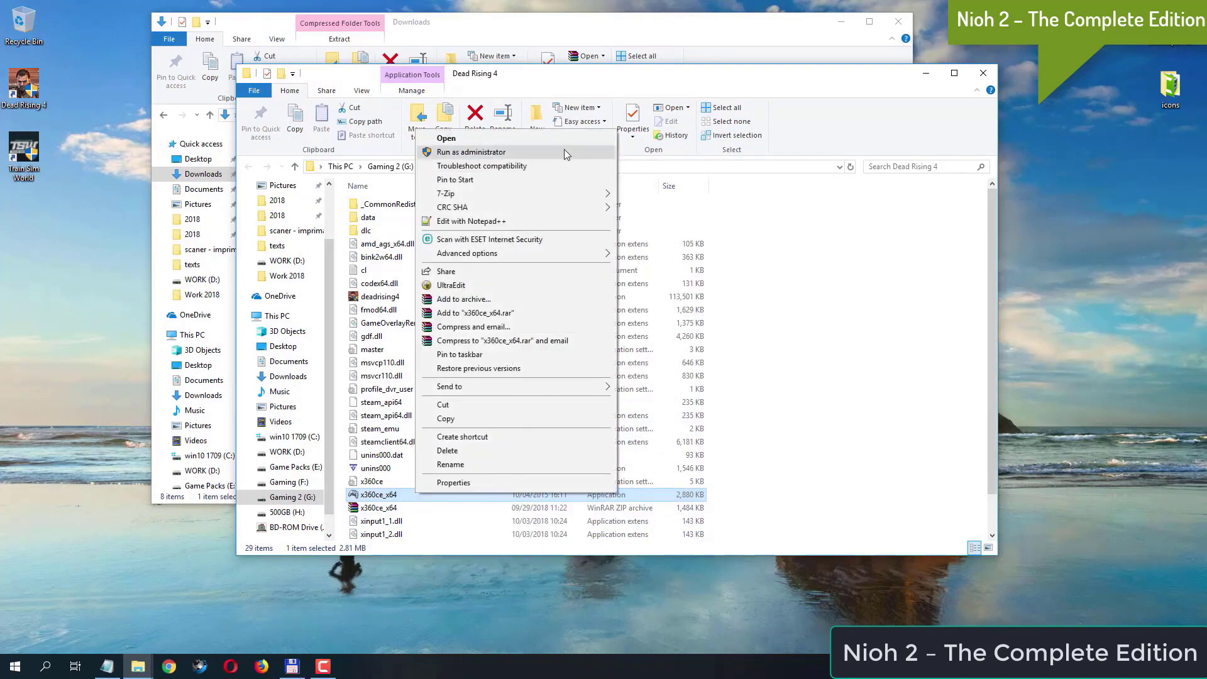
pyautogui.click(561, 153)
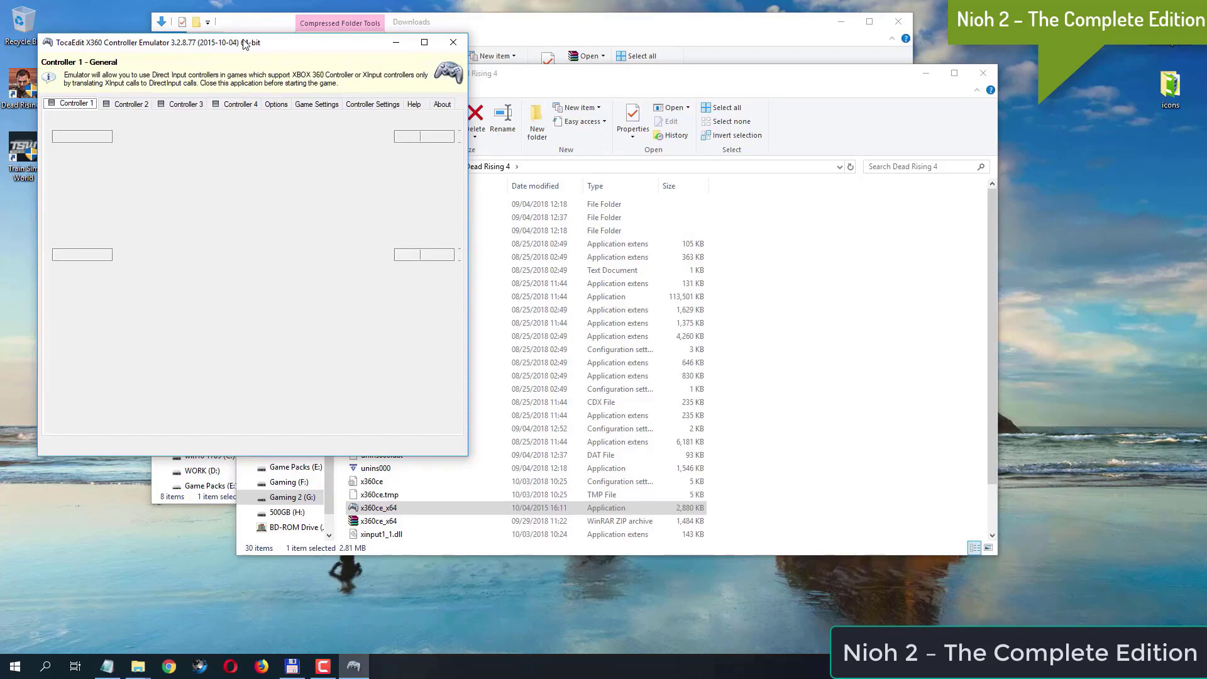
pyautogui.moveTo(245, 44); pyautogui.dragTo(492, 107)
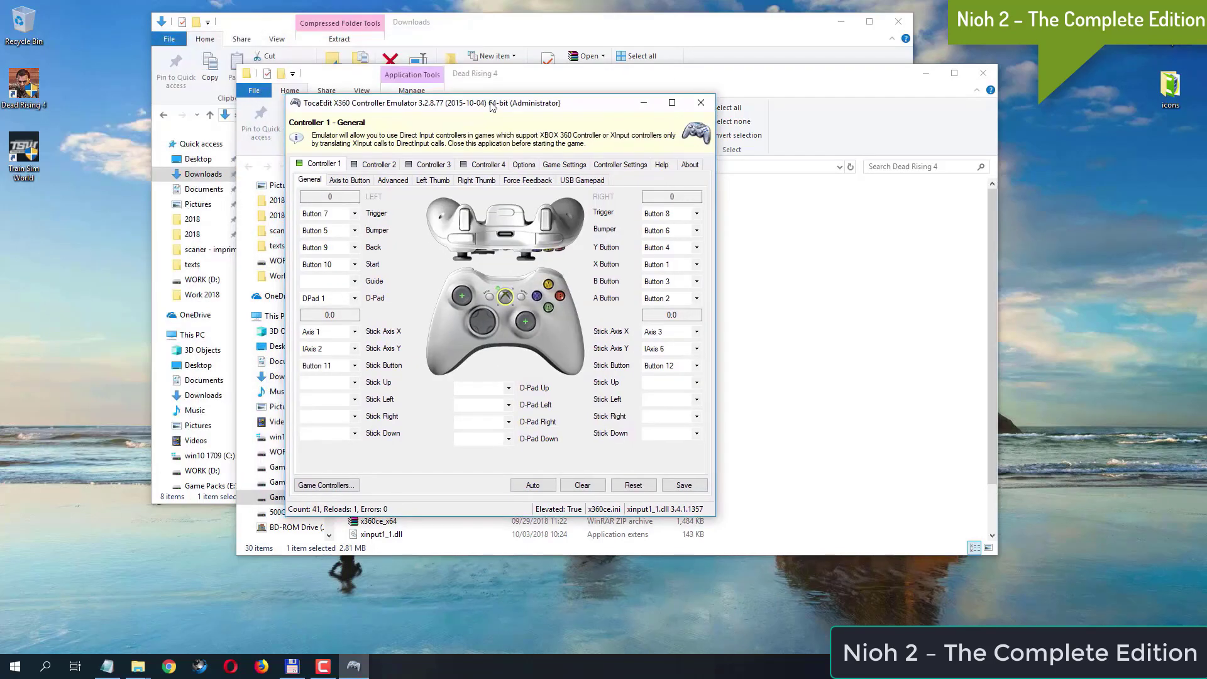
pyautogui.click(608, 165)
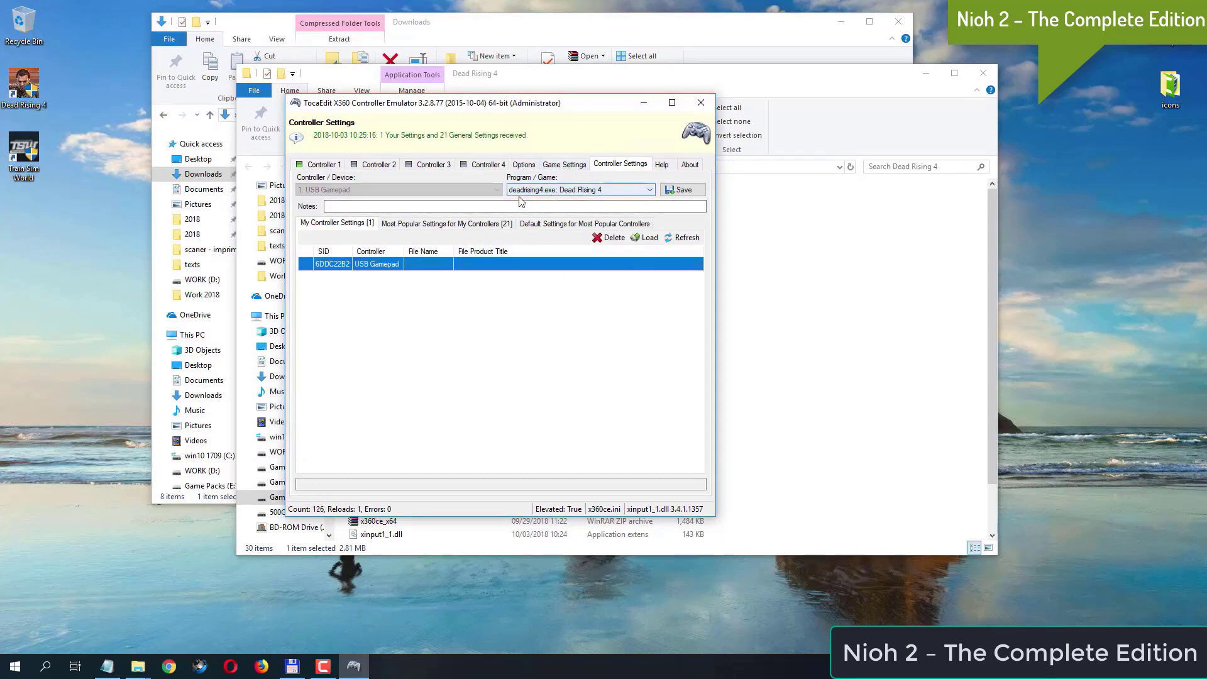
pyautogui.click(654, 190)
pyautogui.click(654, 190)
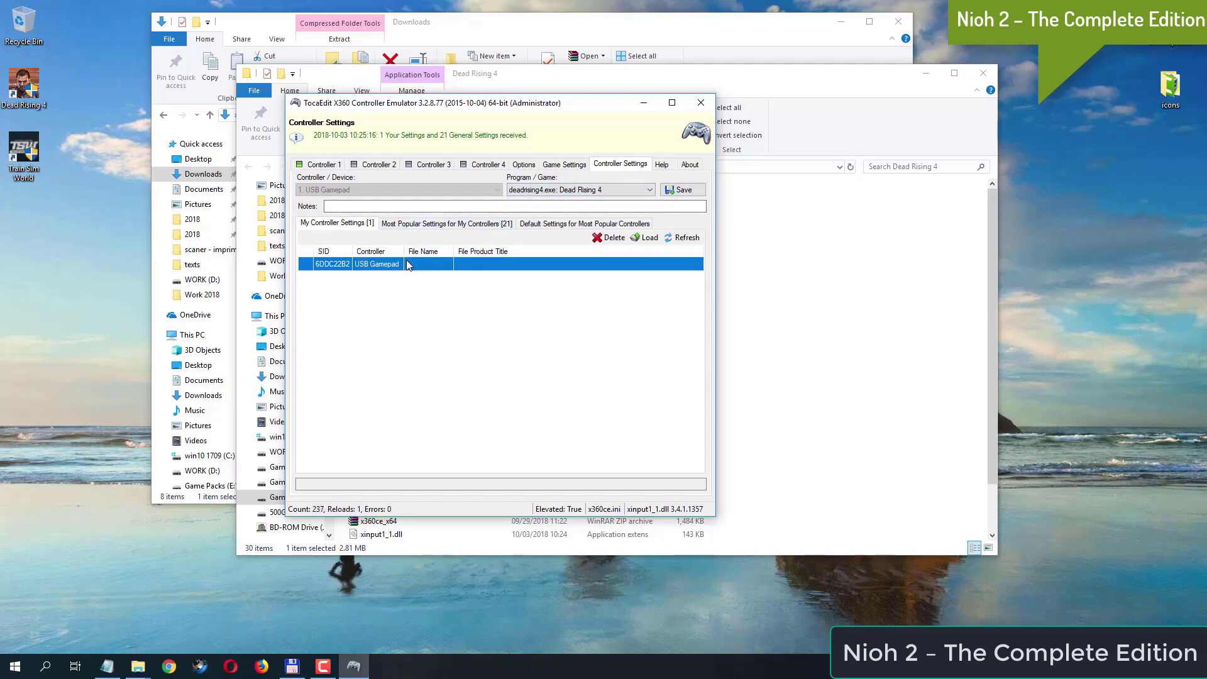
# Step: Load the most popular XBOX 360 Controller for Windows preset into the USB Gamepad and save it for Dead Rising 4
pyautogui.click(418, 228)
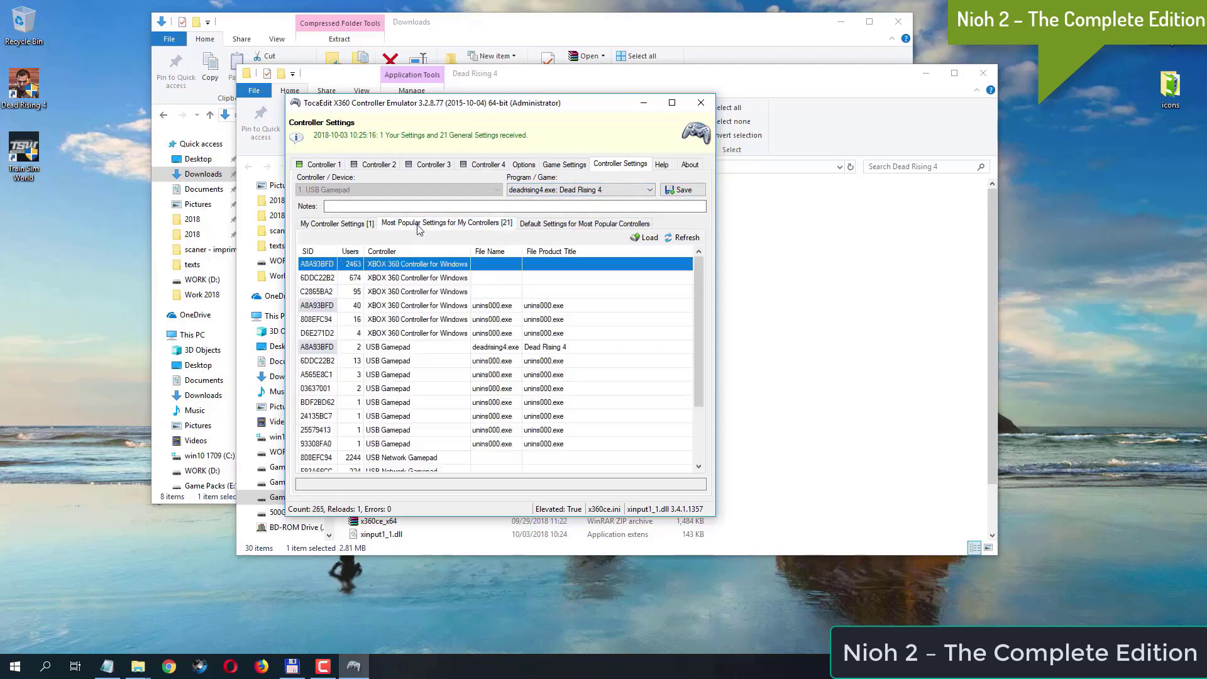
pyautogui.click(563, 227)
pyautogui.click(438, 228)
pyautogui.click(644, 240)
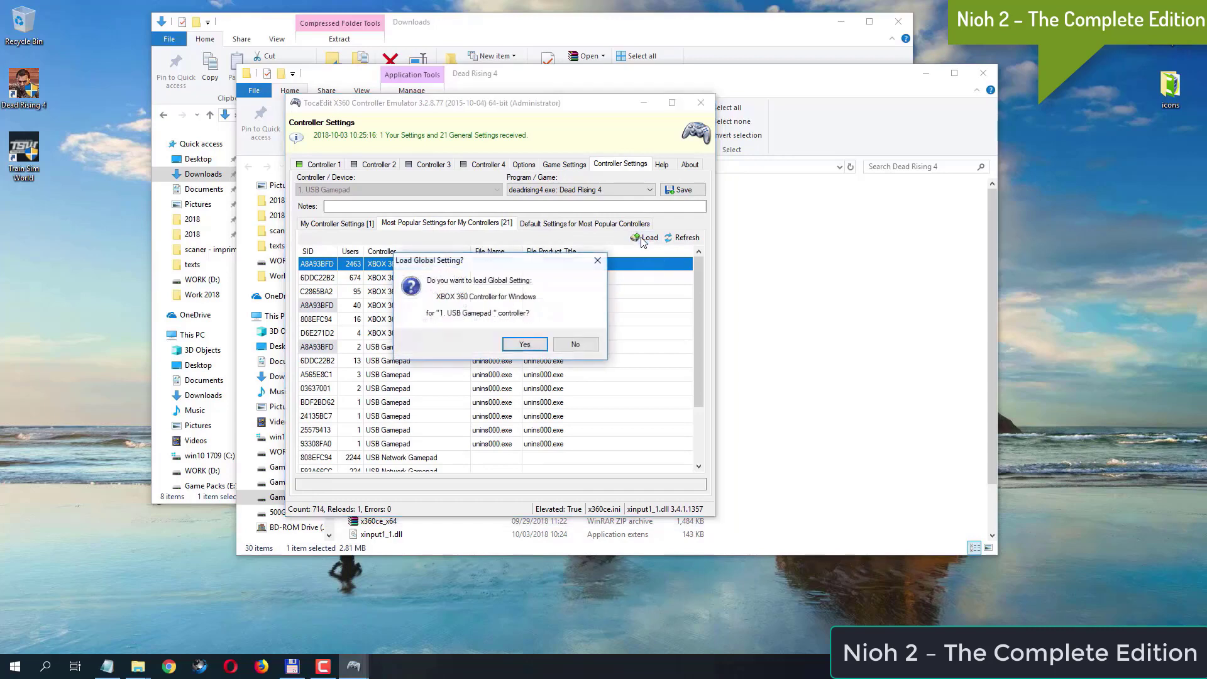
pyautogui.click(524, 345)
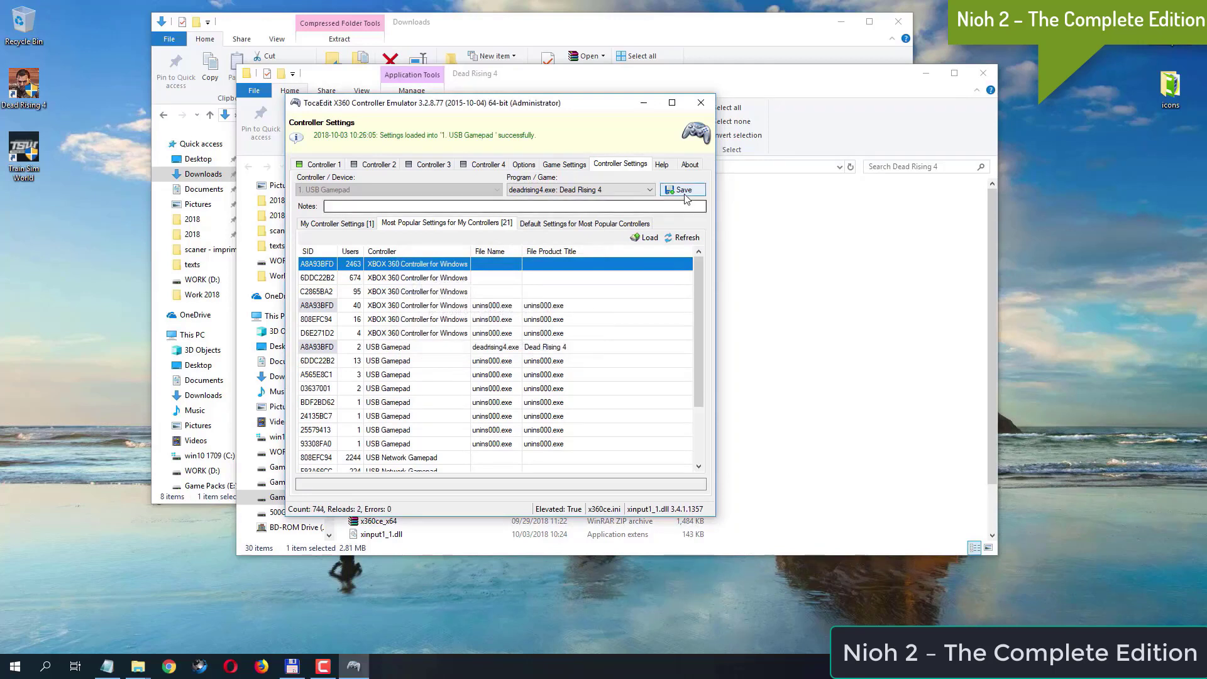
pyautogui.click(684, 195)
pyautogui.click(692, 196)
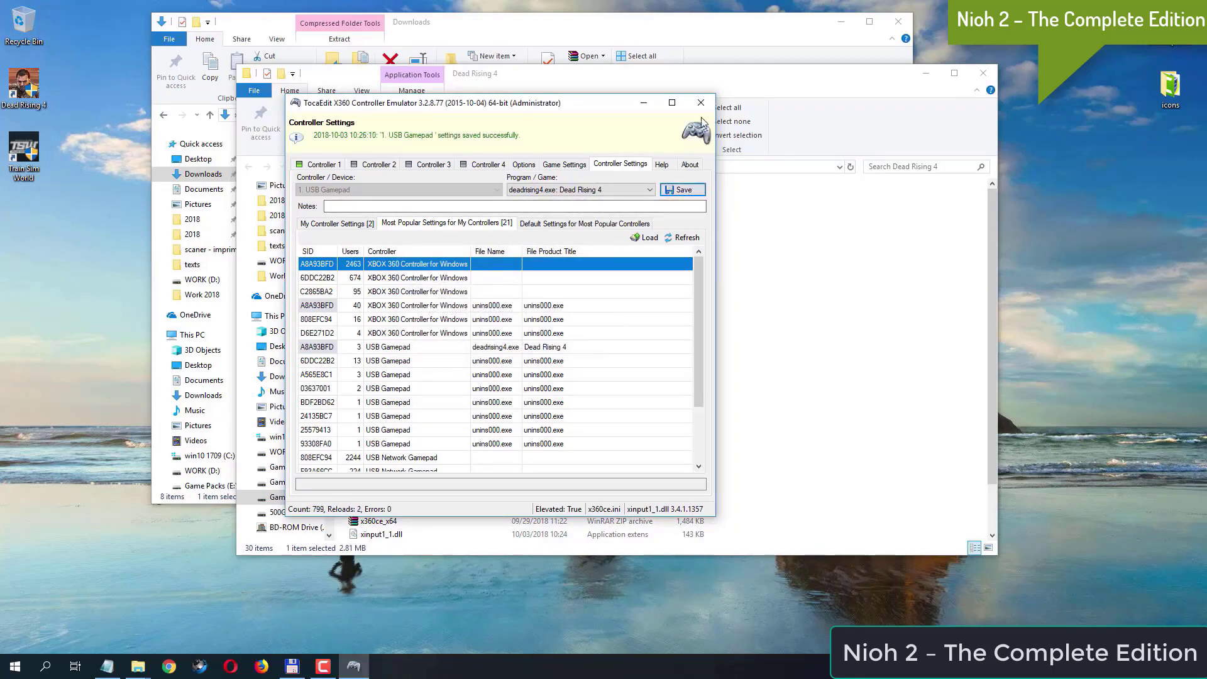
pyautogui.click(552, 165)
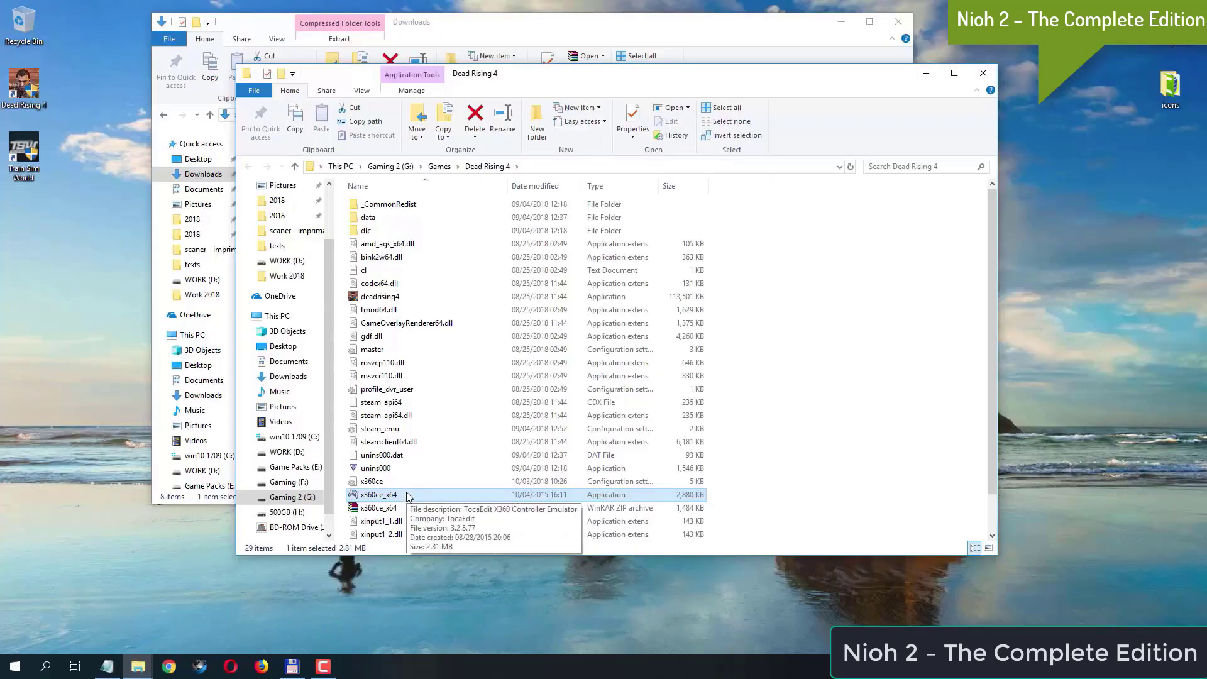
# Step: Run x360ce_x64 from the Dead Rising 4 folder as administrator and open its game settings
pyautogui.rightClick(407, 495)
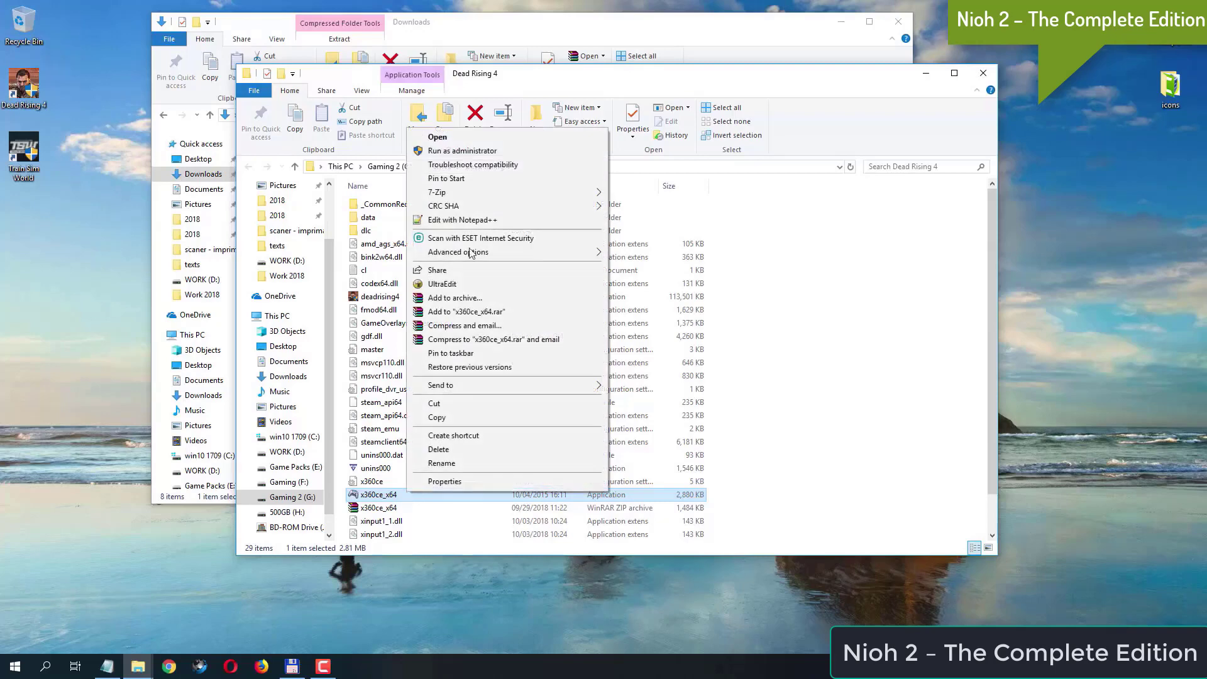
pyautogui.click(479, 152)
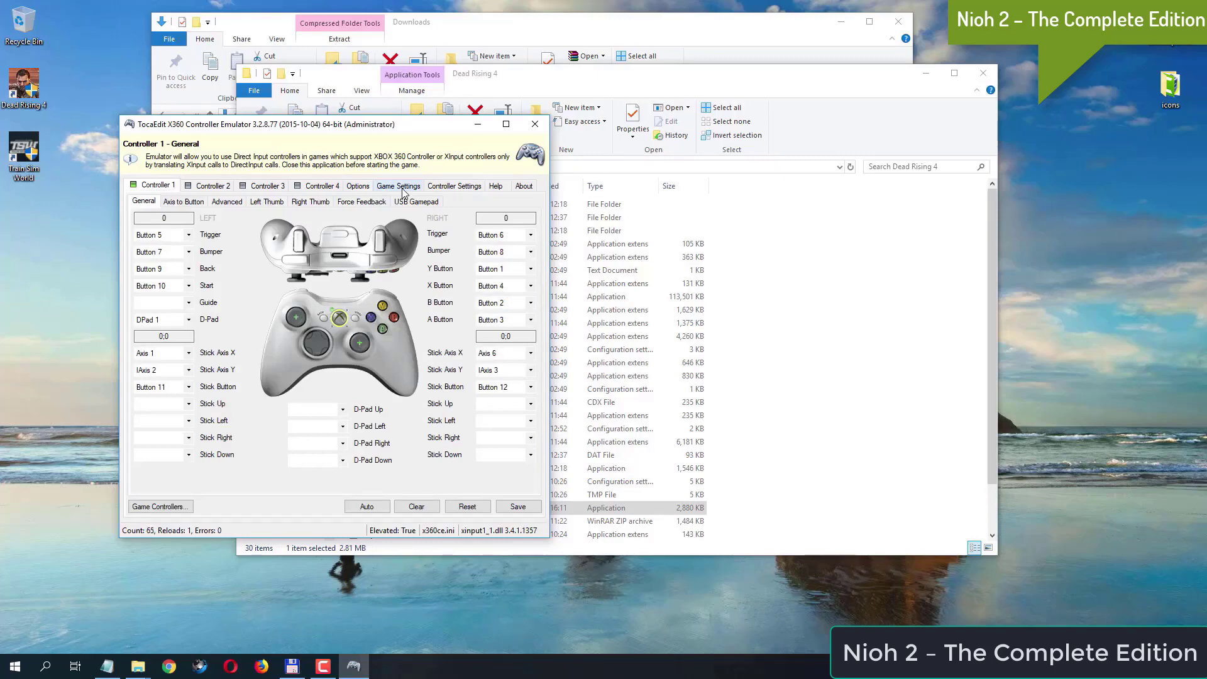
pyautogui.click(402, 188)
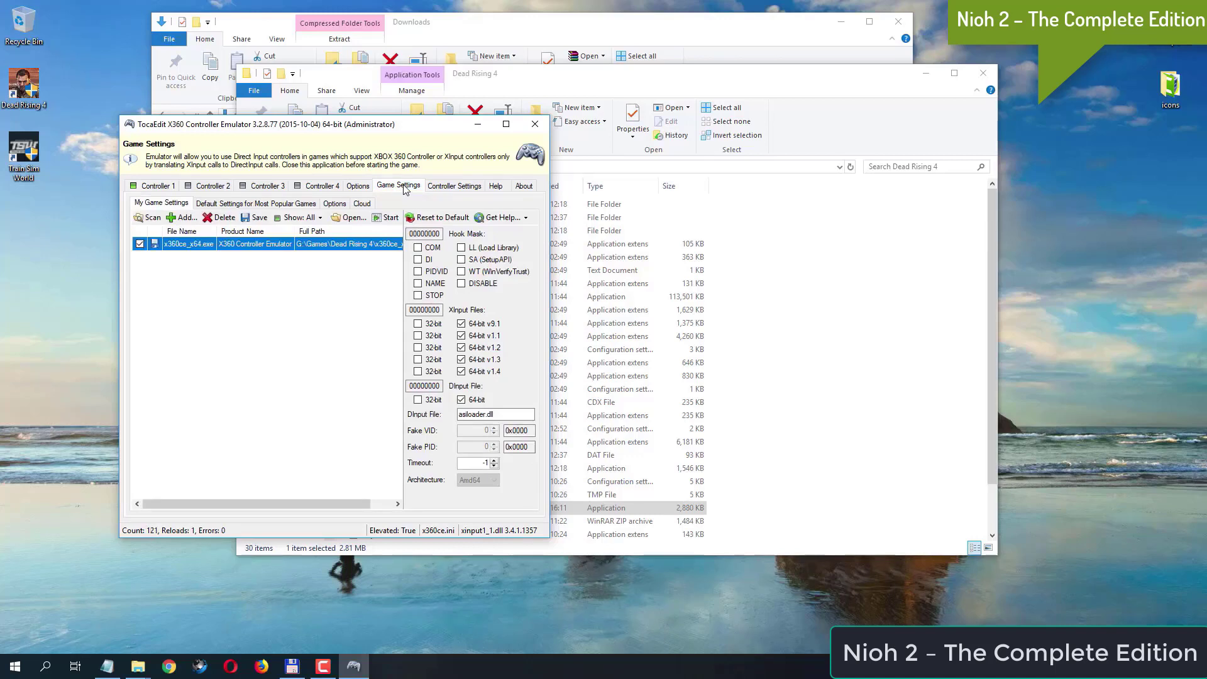
# Step: For x360ce_x64.exe, enable all five 32-bit XInput files and the 32-bit DInput file in place of the 64-bit ones
pyautogui.click(461, 323)
pyautogui.click(417, 323)
pyautogui.click(418, 335)
pyautogui.click(417, 347)
pyautogui.click(418, 358)
pyautogui.click(417, 371)
pyautogui.click(418, 400)
# Step: Enable the COM, DI, PIDVID, NAME, LL, SA and WT hook masks for x360ce_x64.exe, save the game settings and close the emulator
pyautogui.click(433, 247)
pyautogui.click(430, 260)
pyautogui.click(434, 272)
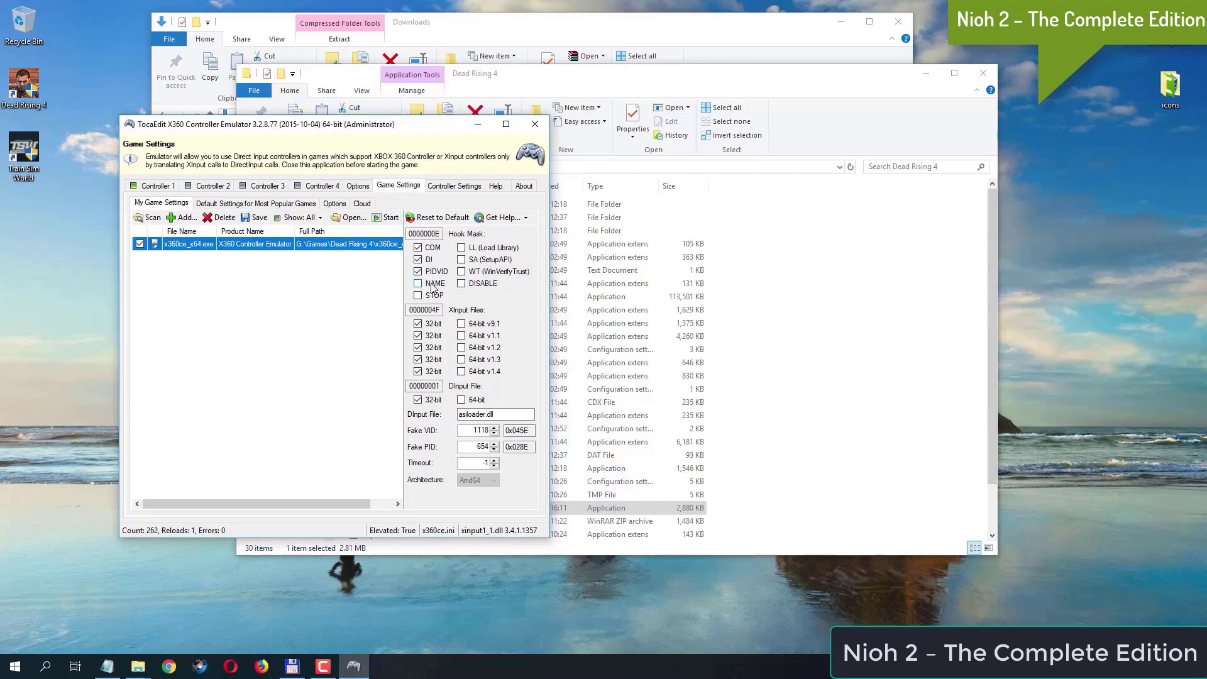
pyautogui.click(432, 285)
pyautogui.click(488, 248)
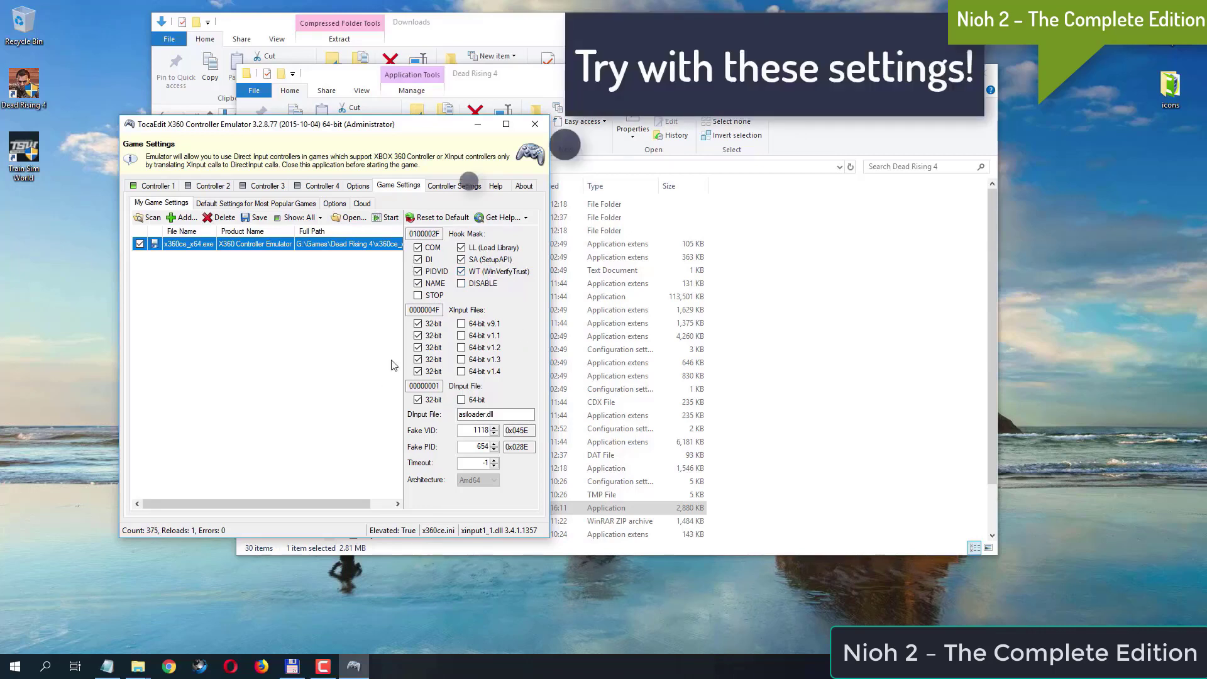
pyautogui.click(256, 218)
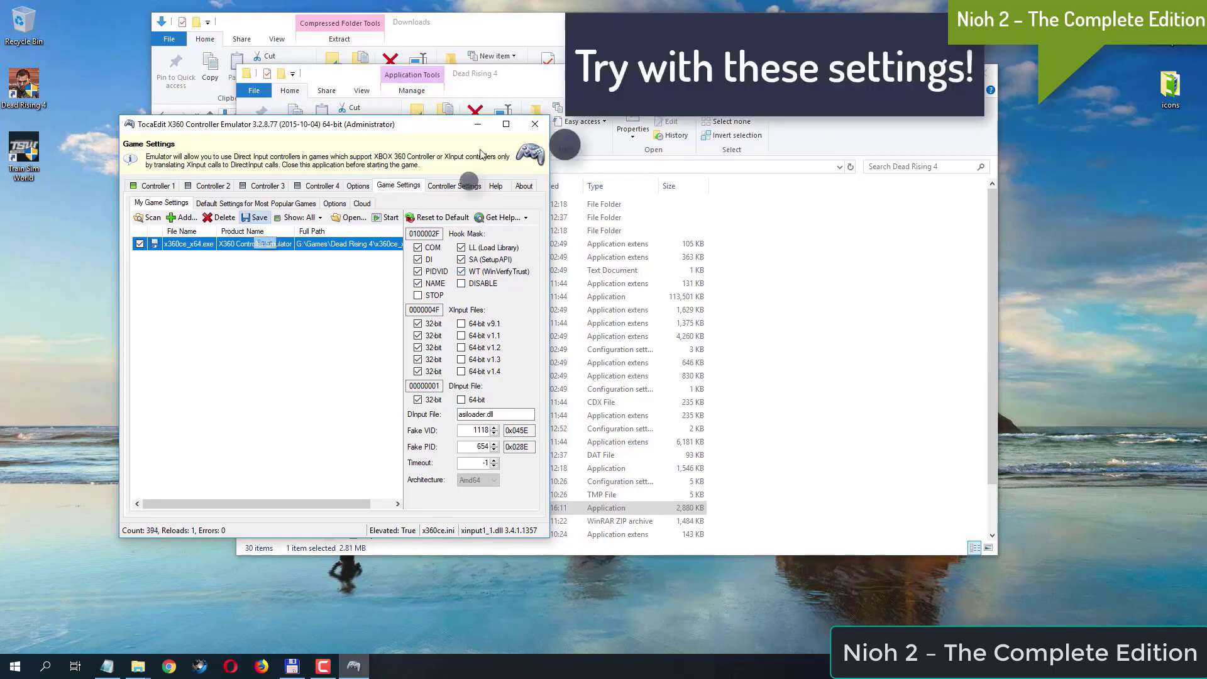
pyautogui.click(537, 133)
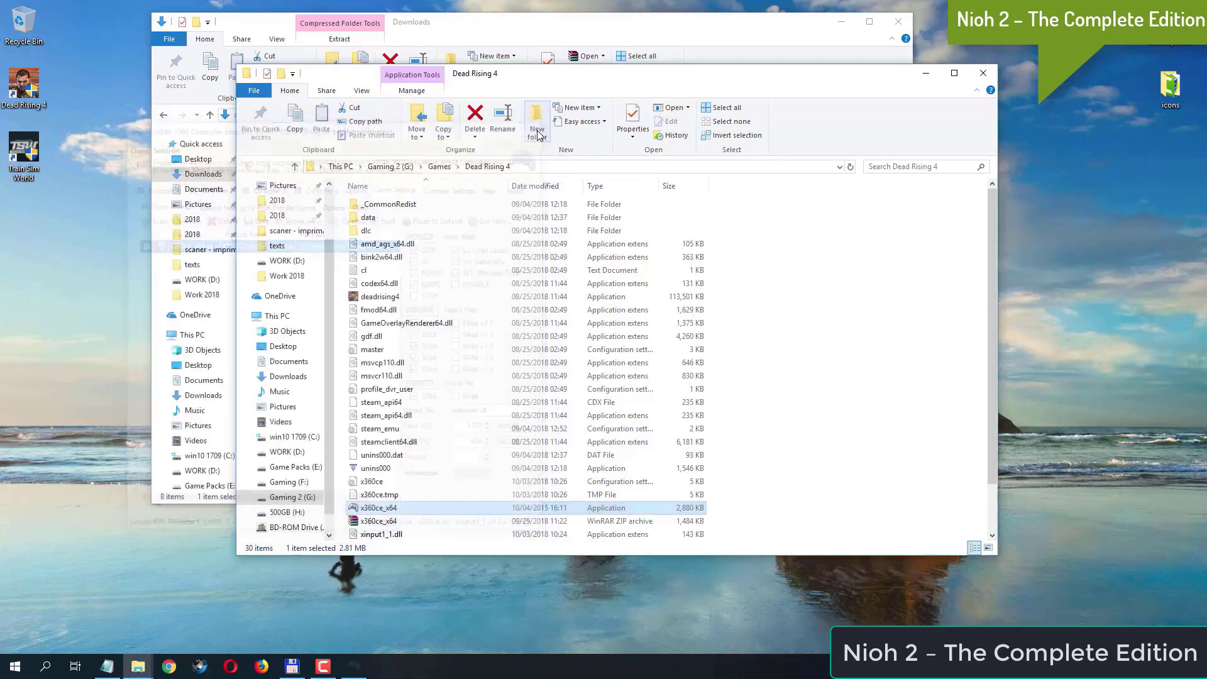